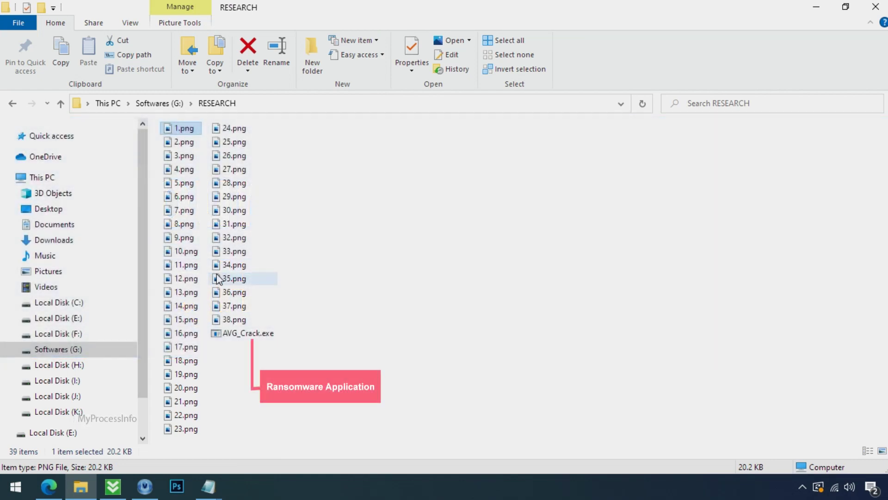
Look over AVG_Crack.exe and the encrypted .jhdd images, selecting Testing IMG file by.png.jhdd
{"action": "left_click", "coordinate": [255, 334]}
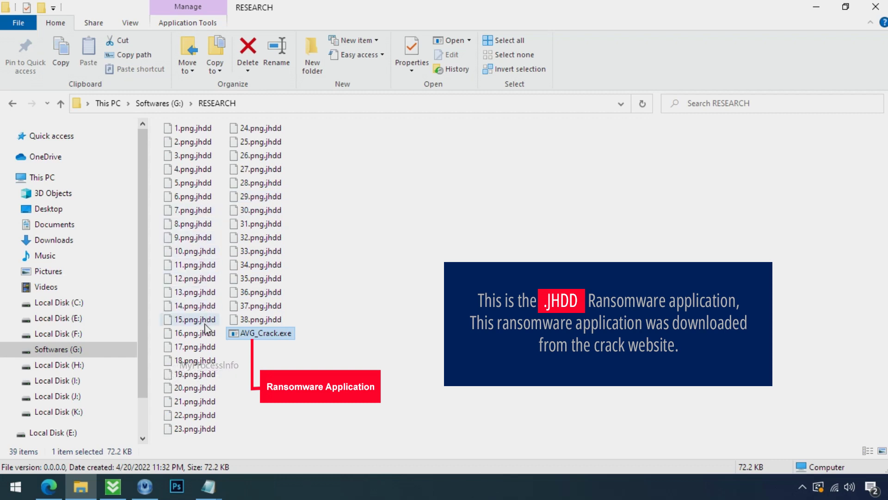
{"action": "left_click", "coordinate": [209, 350]}
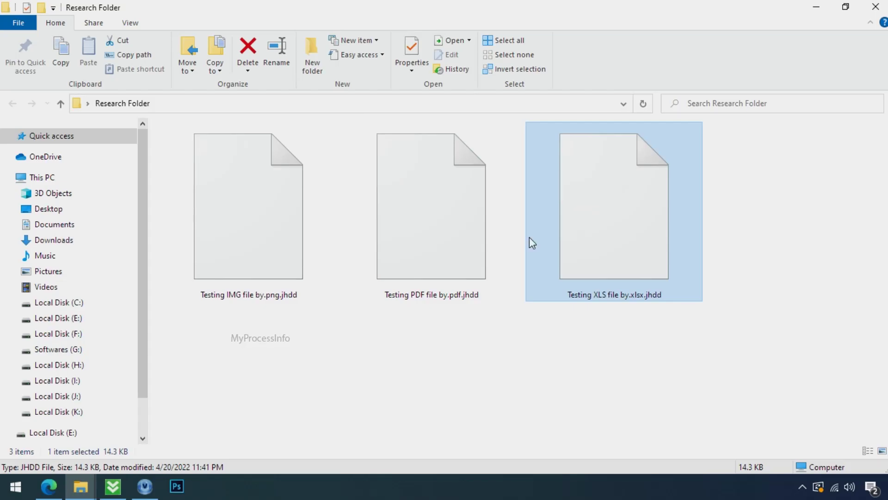
{"action": "left_click", "coordinate": [260, 252]}
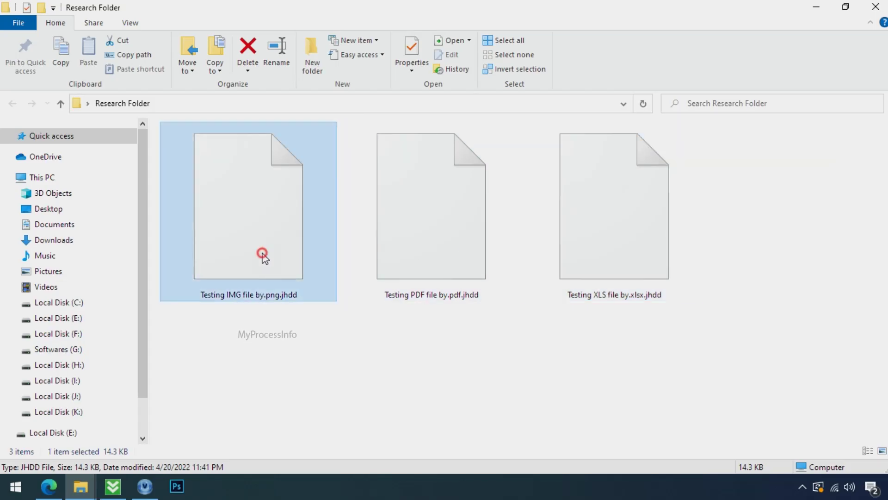
Rename the file to Testing IMG file by.png, accept the extension warning, and open it
{"action": "left_click", "coordinate": [288, 299]}
{"action": "left_click_drag", "start_coordinate": [288, 298], "coordinate": [307, 297]}
{"action": "key", "text": "BackSpace"}
{"action": "key", "text": "Return"}
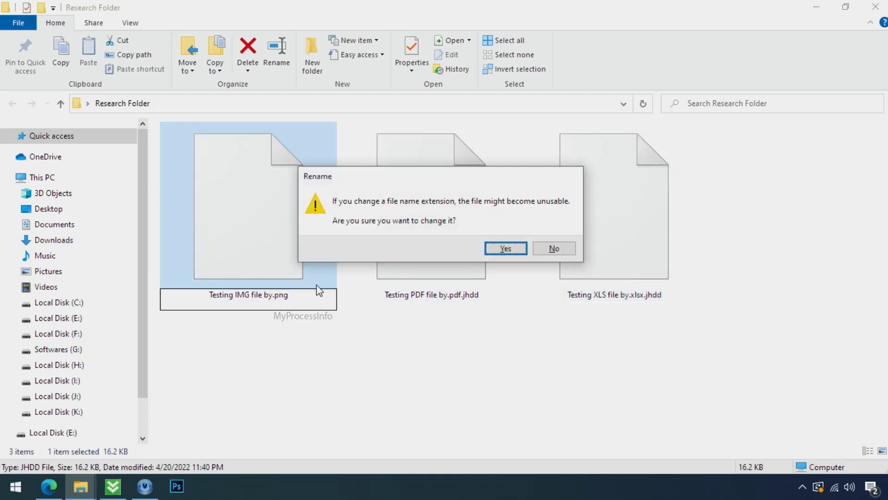
{"action": "left_click", "coordinate": [501, 251]}
{"action": "double_click", "coordinate": [292, 242]}
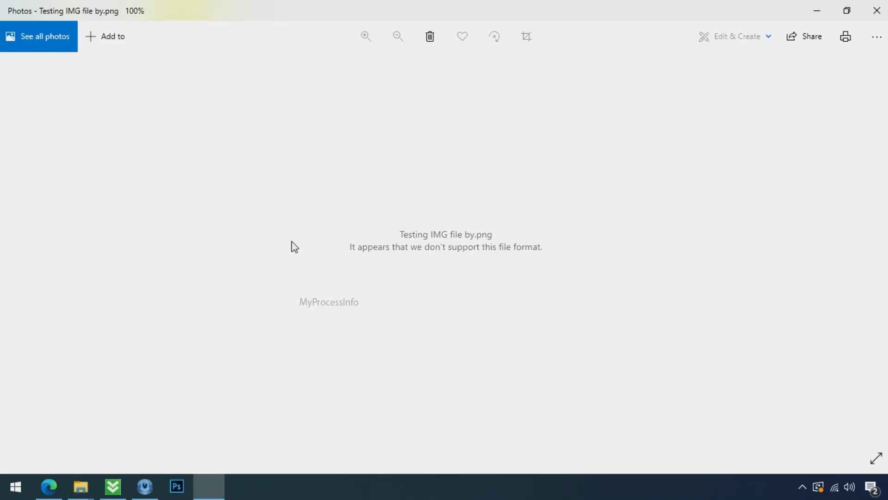
Close the Photos viewer after it fails to display Testing IMG file by.png
{"action": "left_click", "coordinate": [868, 19]}
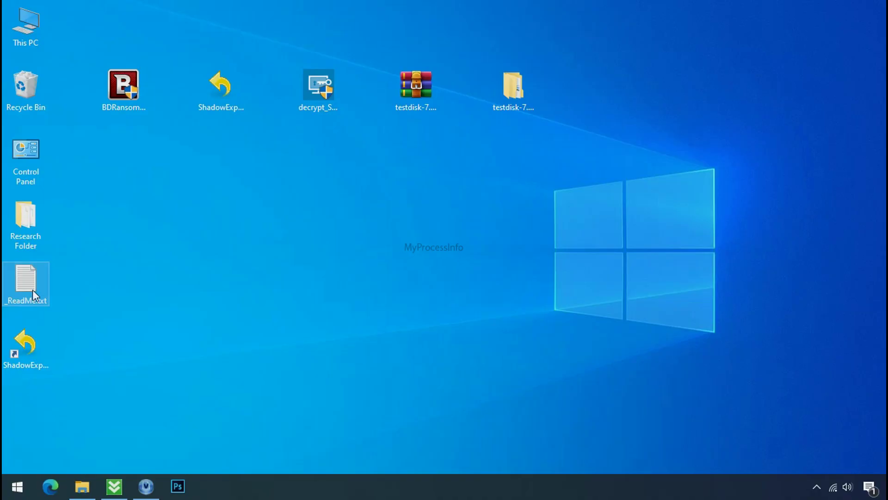
Read _ReadMe.txt, highlighting the two contact e-mails and the personal ID line, then close it
{"action": "double_click", "coordinate": [33, 290]}
{"action": "scroll", "coordinate": [238, 249], "scroll_direction": "down", "scroll_amount": 8}
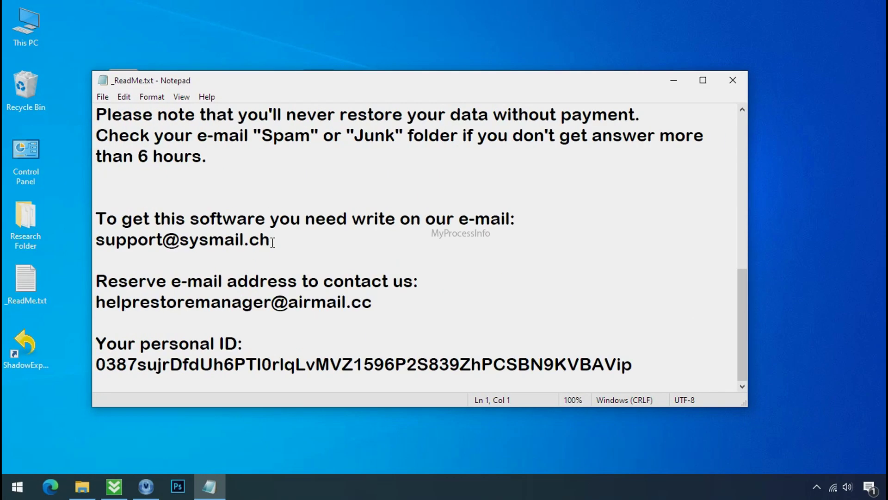
{"action": "double_click", "coordinate": [239, 241]}
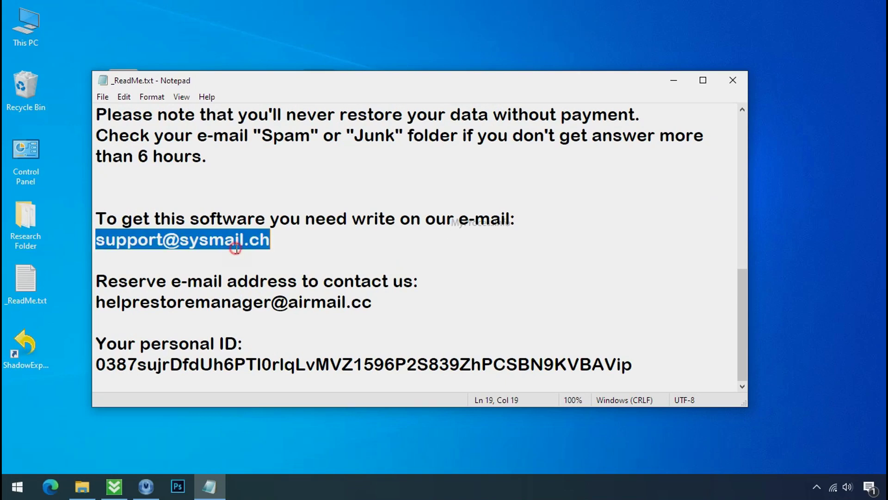
{"action": "double_click", "coordinate": [222, 301]}
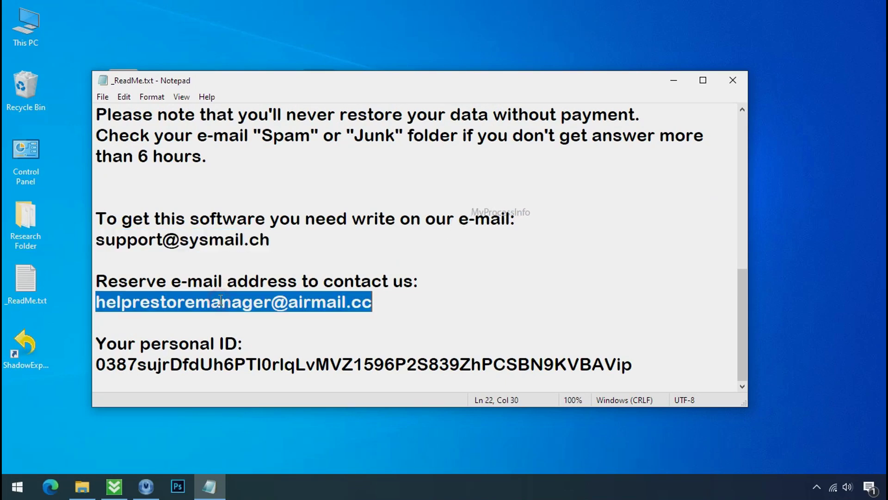
{"action": "double_click", "coordinate": [229, 365]}
{"action": "scroll", "coordinate": [261, 334], "scroll_direction": "up", "scroll_amount": 8}
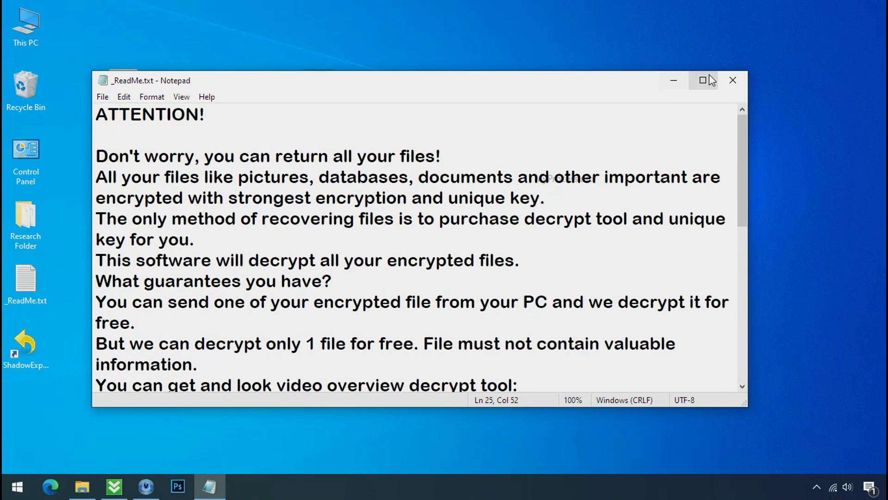
{"action": "left_click", "coordinate": [733, 82]}
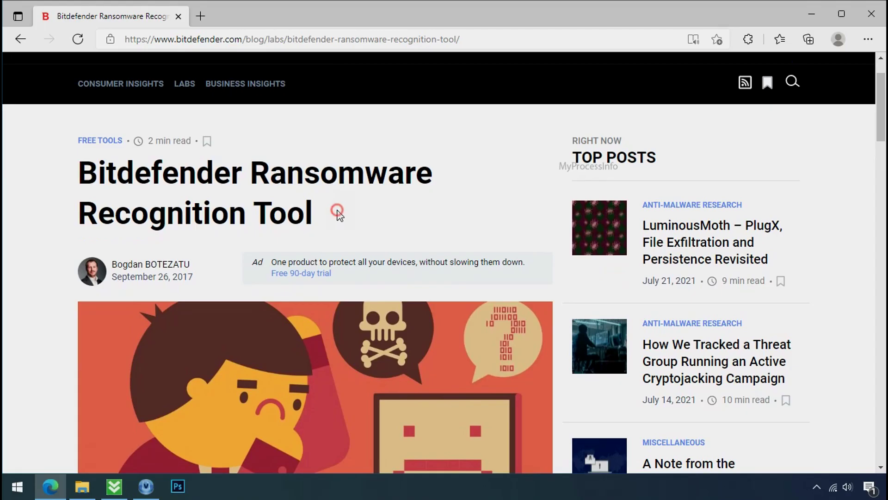
Download the Bitdefender Ransomware Recognition Tool from its web page in Edge
{"action": "scroll", "coordinate": [339, 217], "scroll_direction": "down", "scroll_amount": 6}
{"action": "scroll", "coordinate": [340, 220], "scroll_direction": "down", "scroll_amount": 5}
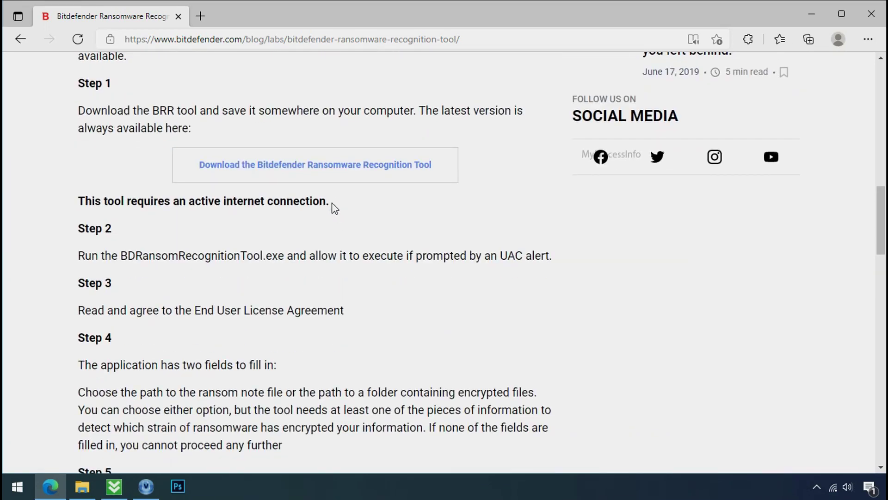
{"action": "left_click", "coordinate": [327, 172]}
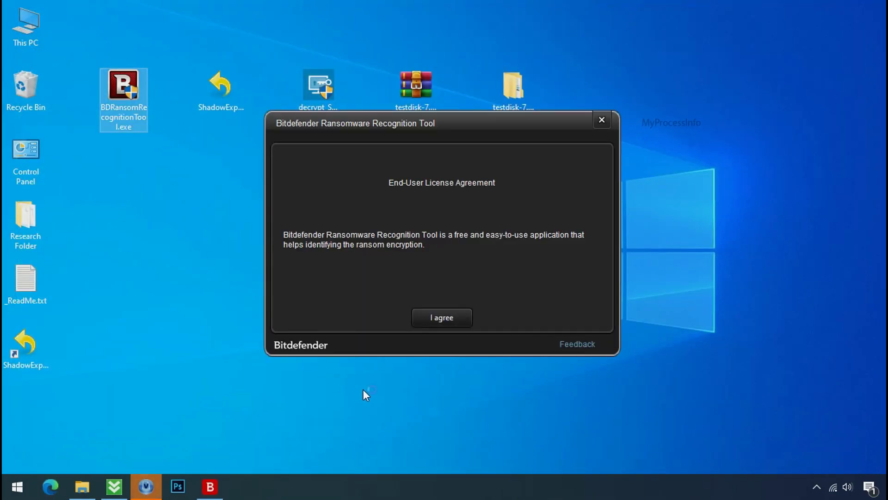
Accept the licence, scan _ReadMe.txt (STOP and KeyPass top at 47%), then close the tool
{"action": "left_click", "coordinate": [442, 318]}
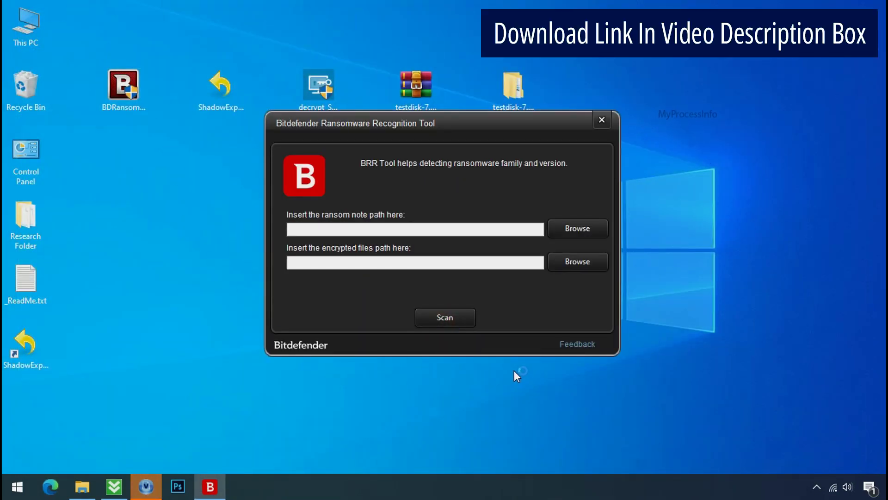
{"action": "left_click", "coordinate": [577, 227]}
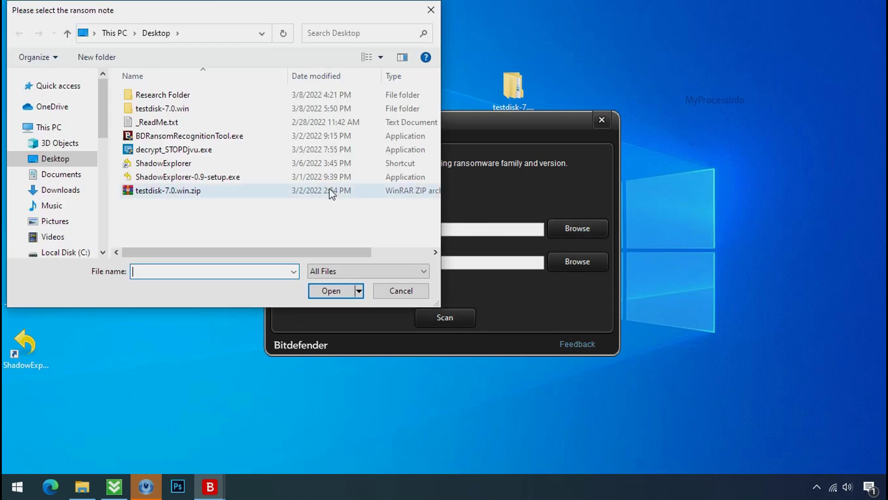
{"action": "double_click", "coordinate": [164, 121]}
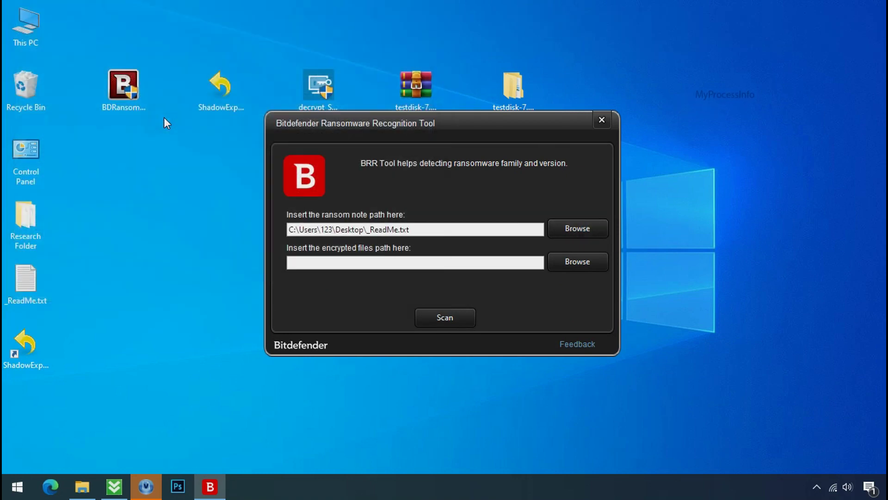
{"action": "left_click", "coordinate": [446, 324]}
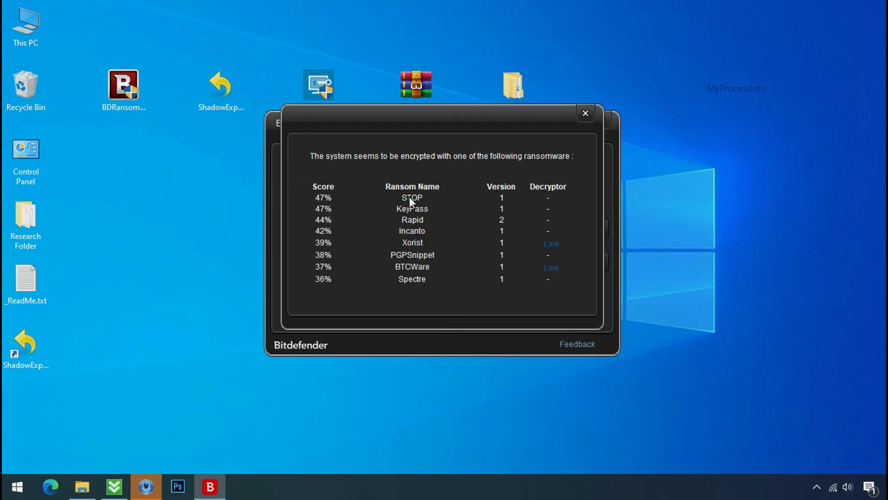
{"action": "left_click", "coordinate": [585, 113]}
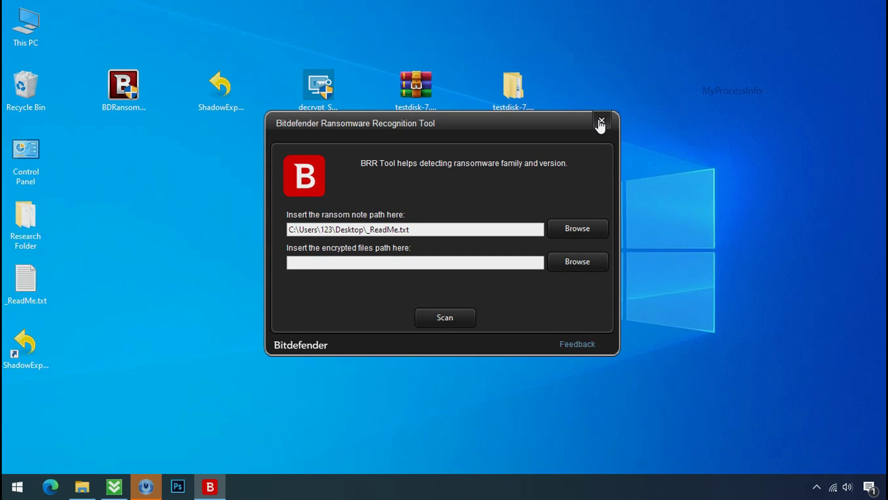
{"action": "left_click", "coordinate": [601, 123]}
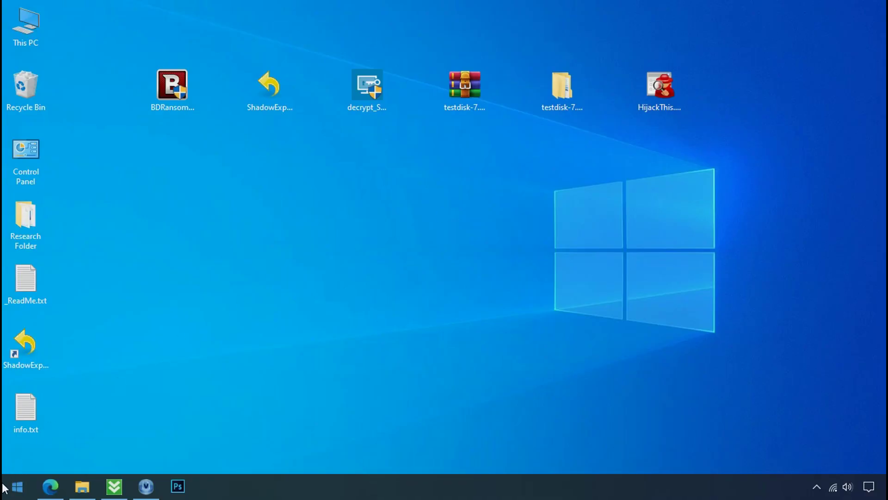
Search %LOCALAPPDATA% from Start to open the 123\AppData\Local folder
{"action": "left_click", "coordinate": [4, 487]}
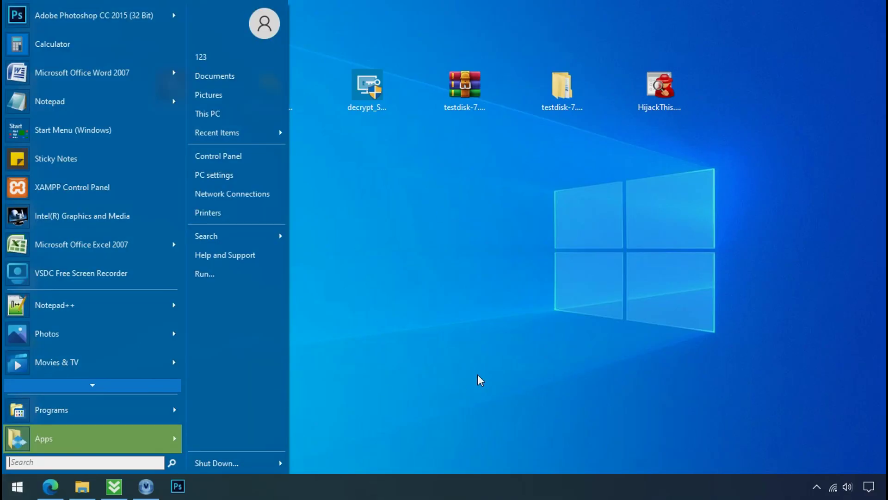
{"action": "type", "text": "%LOCAL"}
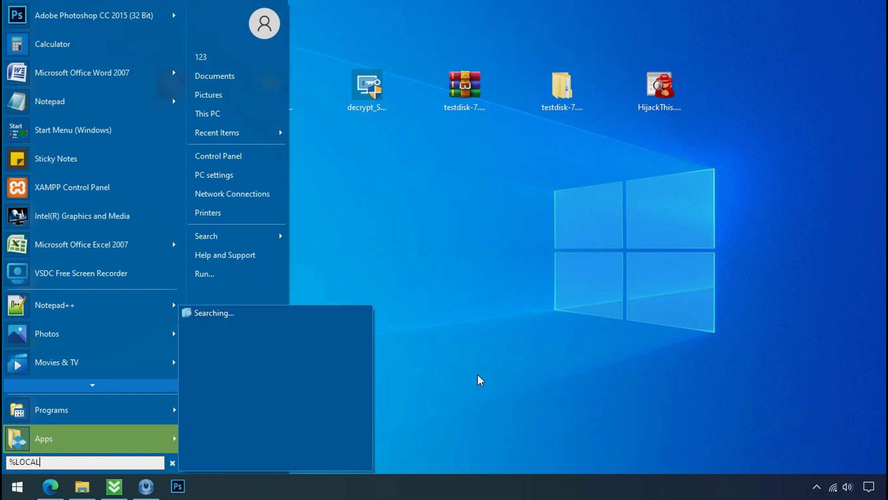
{"action": "type", "text": "APPDATA%"}
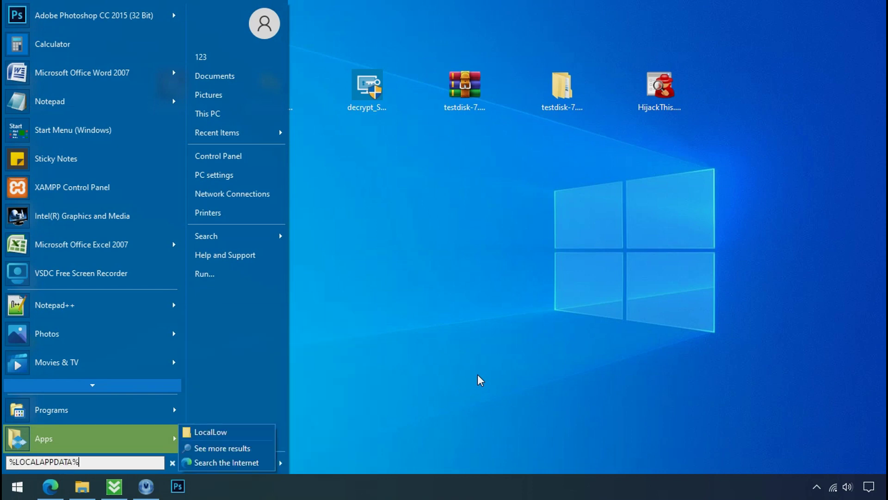
{"action": "key", "text": "Return"}
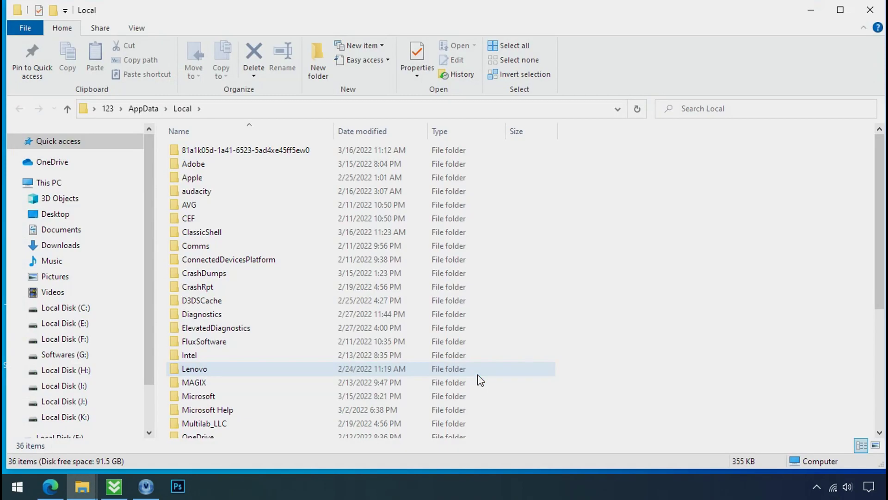
Open the 81a1k05d-1a41-6523-5ad4xe45ff5ew0 folder and delete D6E1.exe
{"action": "left_click", "coordinate": [536, 153]}
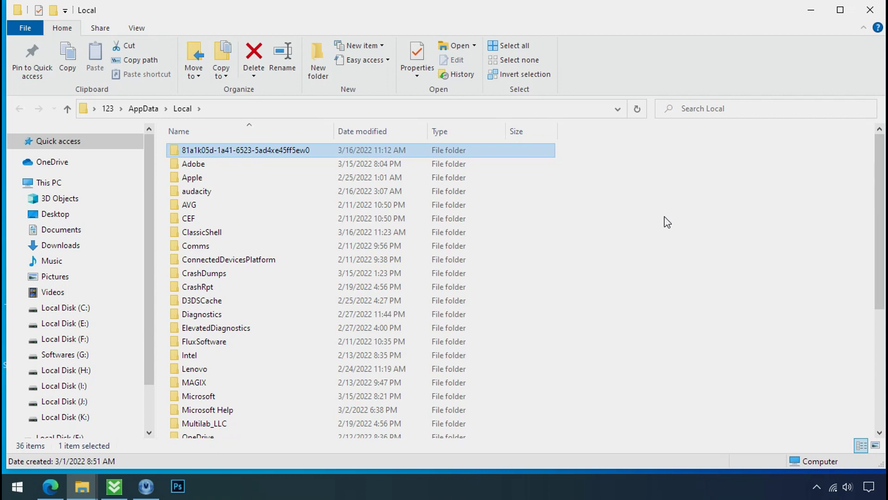
{"action": "double_click", "coordinate": [240, 152]}
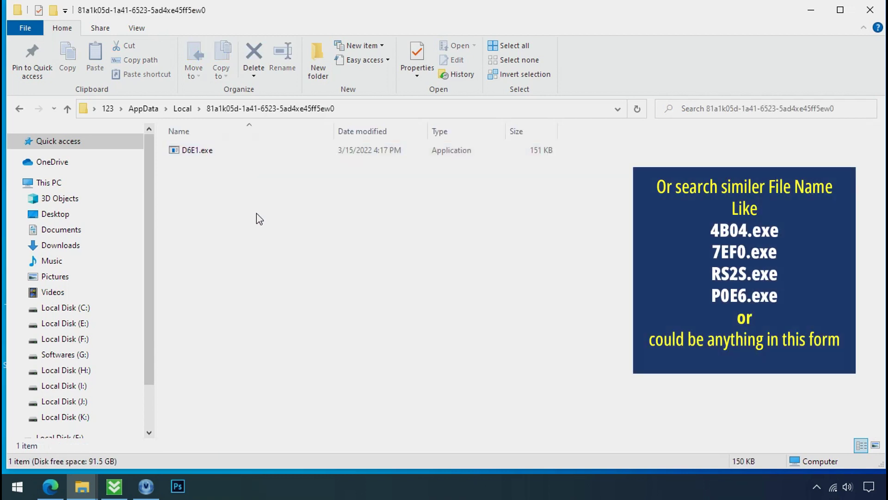
{"action": "left_click", "coordinate": [176, 157]}
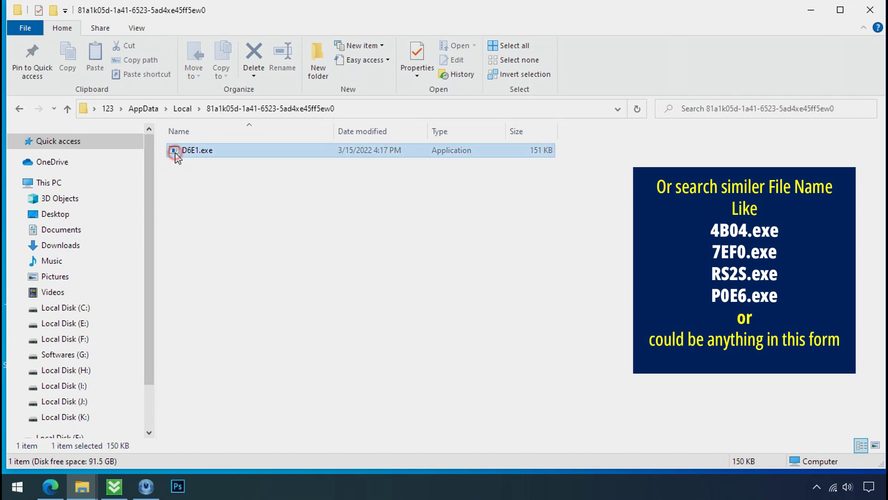
{"action": "right_click", "coordinate": [198, 156]}
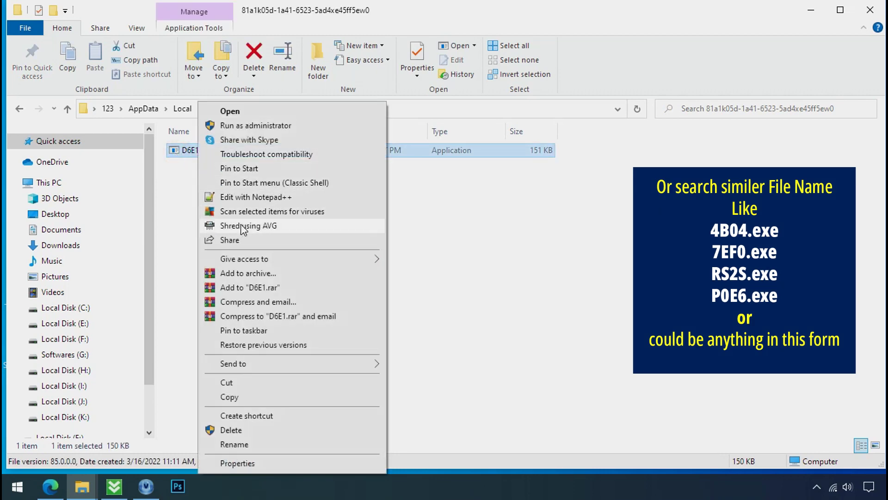
{"action": "left_click", "coordinate": [274, 430]}
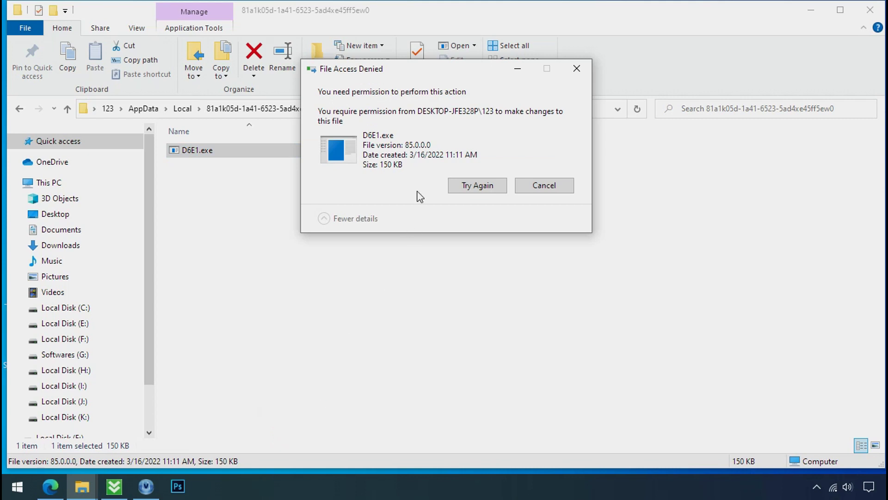
Retry the denied deletion of D6E1.exe, then dismiss the warning and close Explorer
{"action": "left_click", "coordinate": [476, 186]}
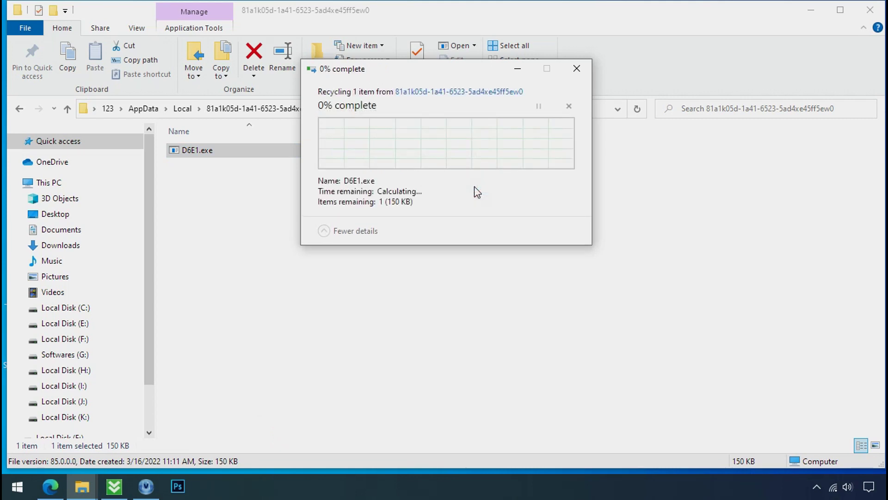
{"action": "left_click", "coordinate": [477, 187]}
{"action": "left_click", "coordinate": [476, 188]}
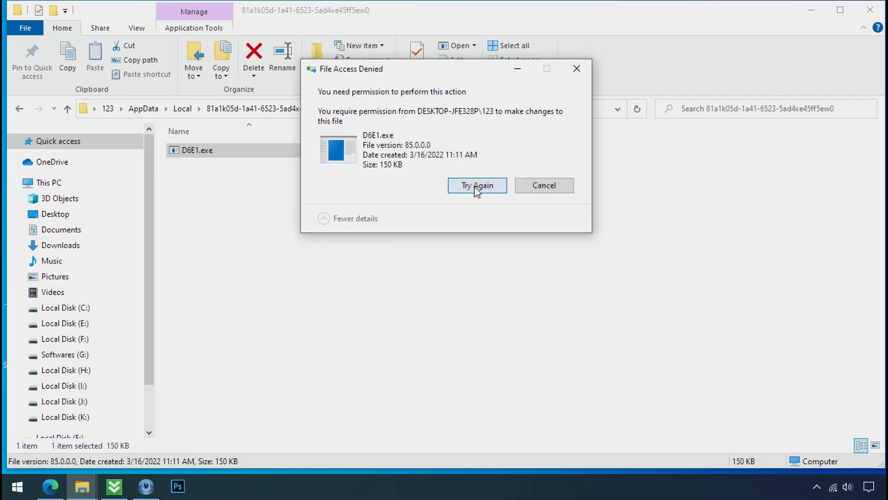
{"action": "left_click", "coordinate": [576, 69]}
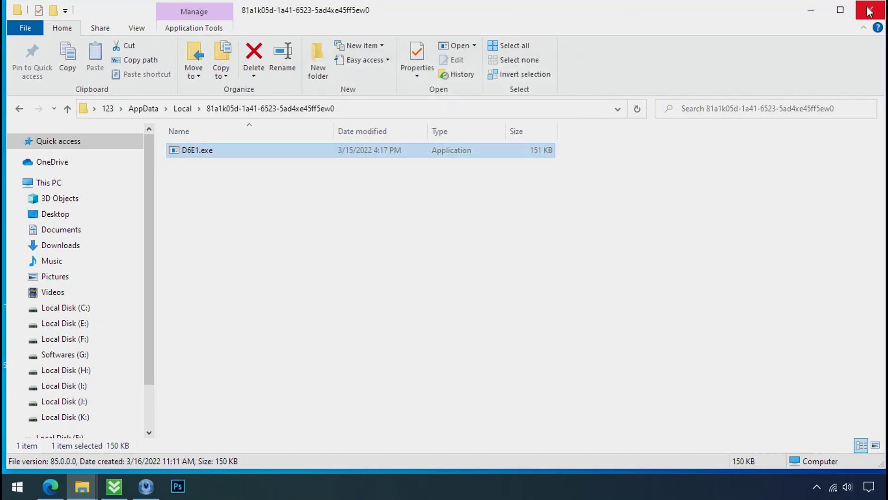
{"action": "left_click", "coordinate": [870, 10]}
Launch Task Manager from the taskbar and locate the two D6E1.exe (32 bit) processes
{"action": "right_click", "coordinate": [672, 488]}
{"action": "left_click", "coordinate": [684, 419]}
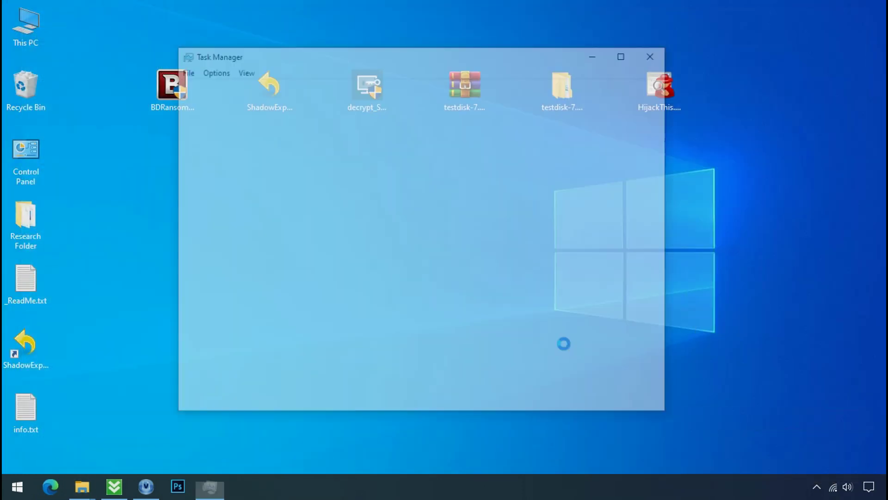
{"action": "scroll", "coordinate": [270, 185], "scroll_direction": "down", "scroll_amount": 1}
{"action": "scroll", "coordinate": [271, 186], "scroll_direction": "down", "scroll_amount": 4}
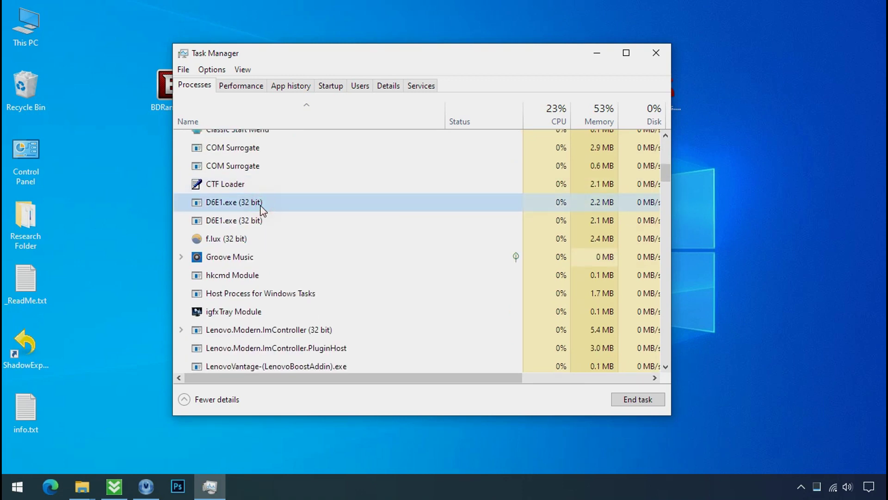
{"action": "left_click", "coordinate": [266, 225]}
{"action": "left_click", "coordinate": [308, 202]}
{"action": "left_click", "coordinate": [323, 220]}
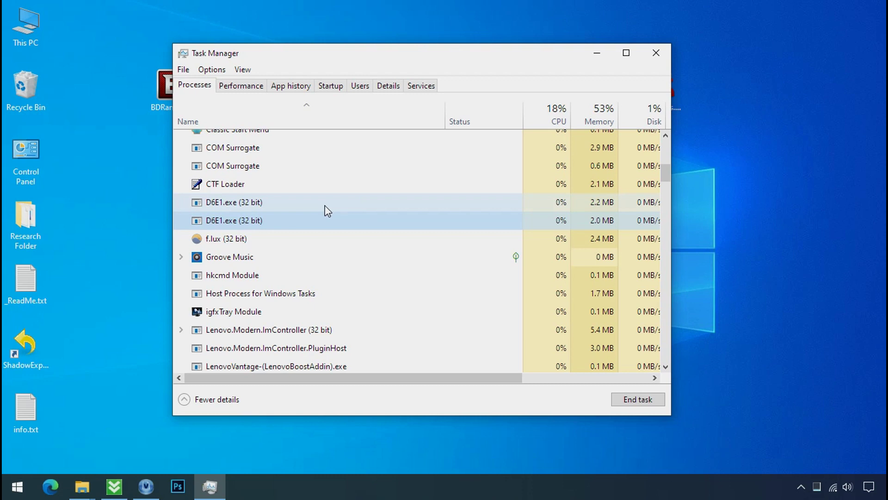
Open the file location of the first D6E1.exe process
{"action": "left_click", "coordinate": [265, 203]}
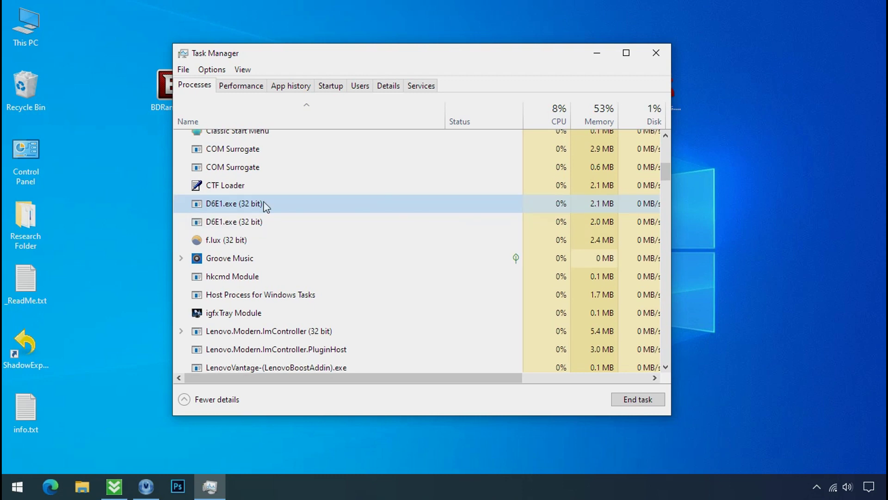
{"action": "right_click", "coordinate": [265, 206]}
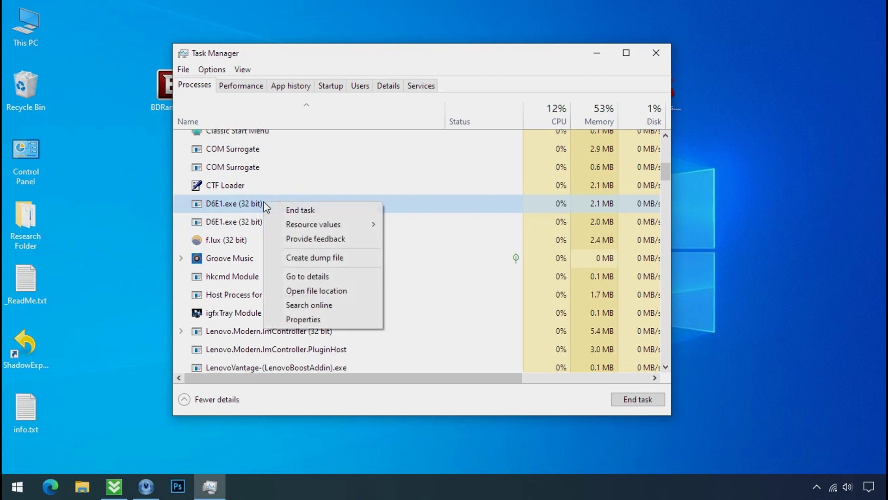
{"action": "left_click", "coordinate": [299, 291]}
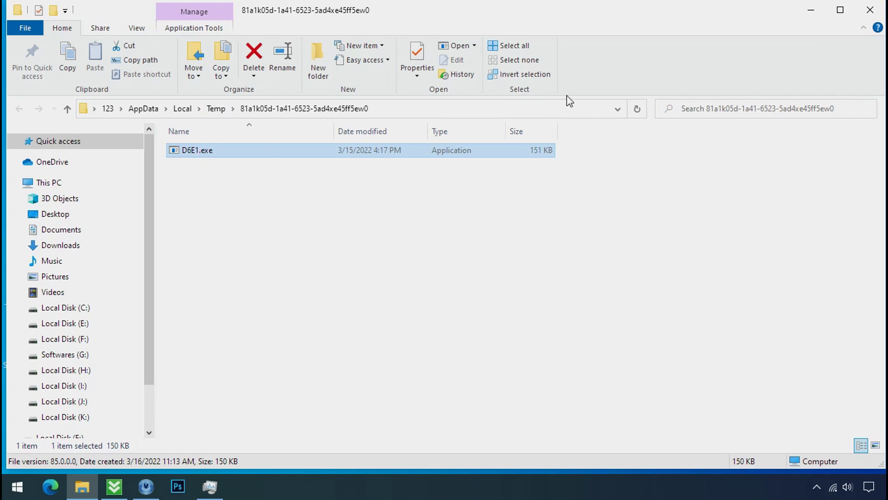
Trace the second D6E1.exe process to its file in 81a1k05d-1a41-6523-5ad4xe45ff5ew0, then return to Task Manager
{"action": "left_click", "coordinate": [810, 10]}
{"action": "right_click", "coordinate": [279, 240]}
{"action": "left_click", "coordinate": [328, 329]}
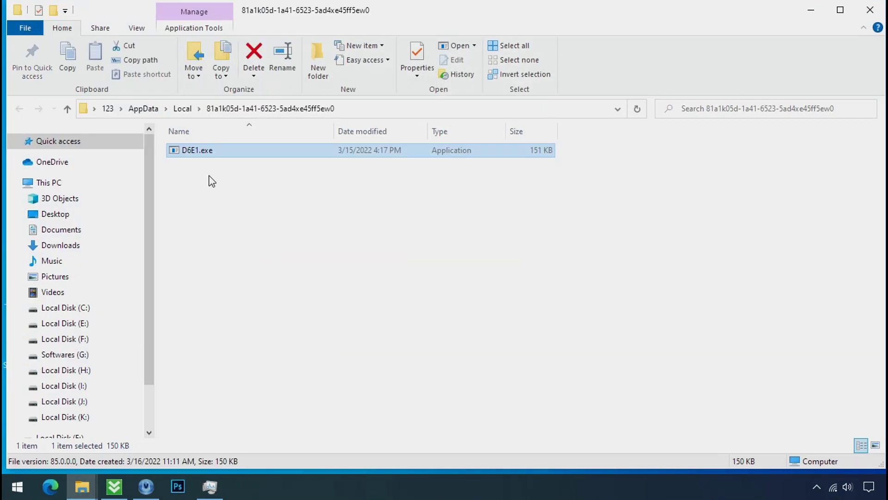
{"action": "left_click", "coordinate": [200, 166]}
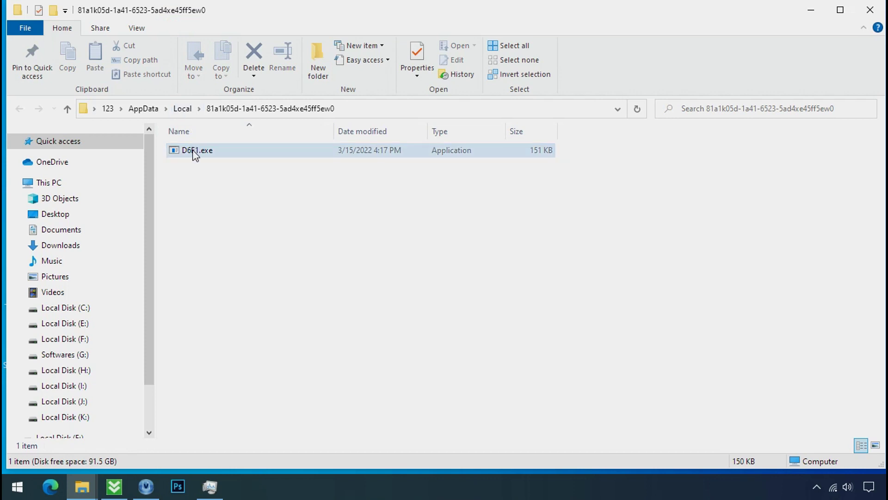
{"action": "left_click", "coordinate": [813, 10]}
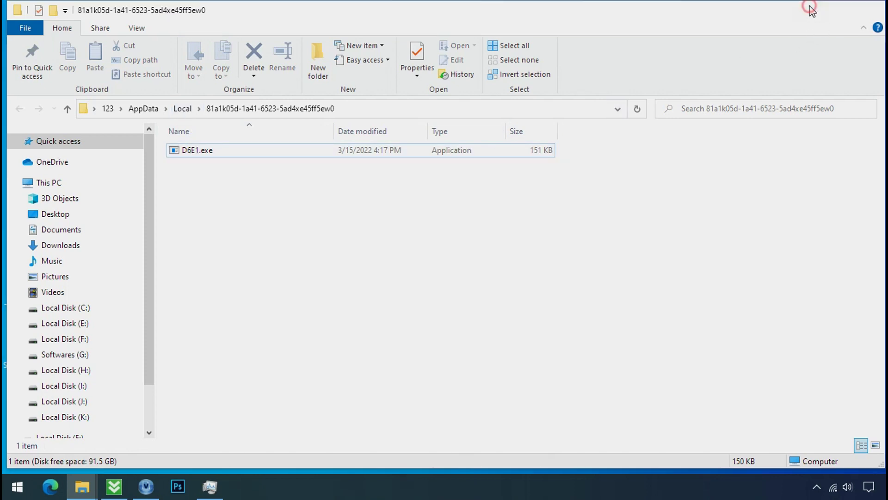
End both D6E1.exe processes in Task Manager
{"action": "left_click", "coordinate": [261, 224]}
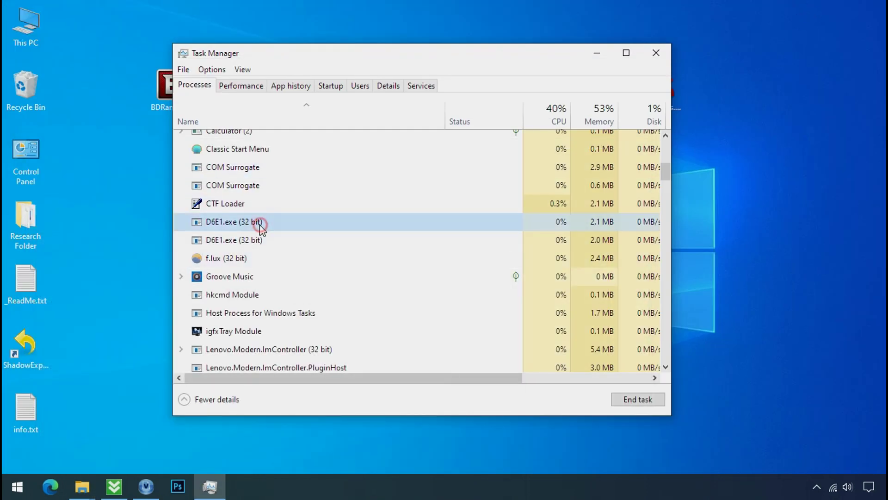
{"action": "right_click", "coordinate": [260, 224]}
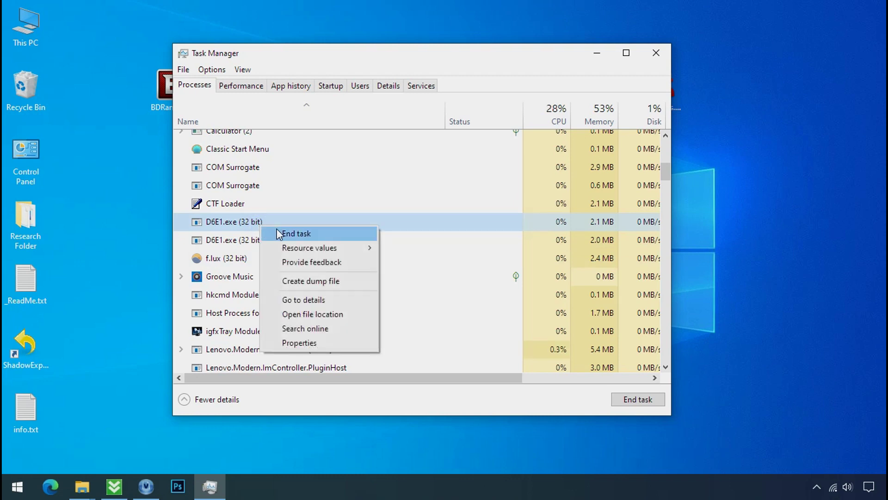
{"action": "left_click", "coordinate": [278, 232]}
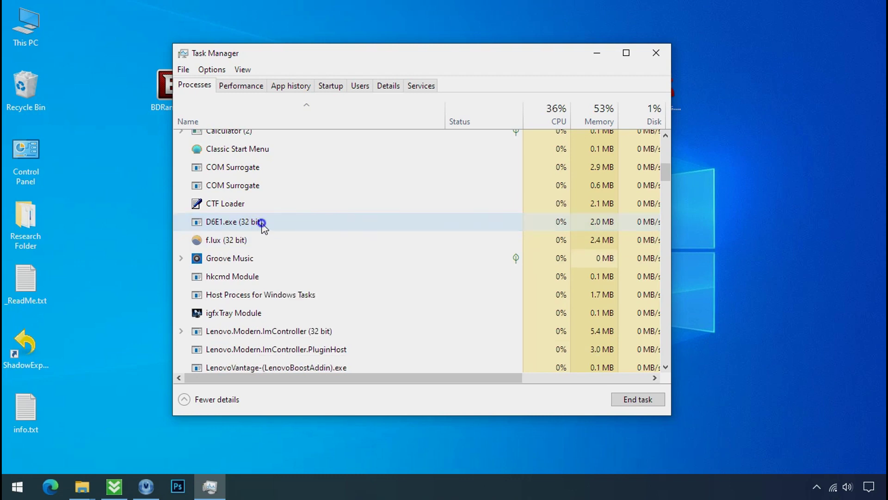
{"action": "right_click", "coordinate": [262, 224]}
{"action": "left_click", "coordinate": [278, 233]}
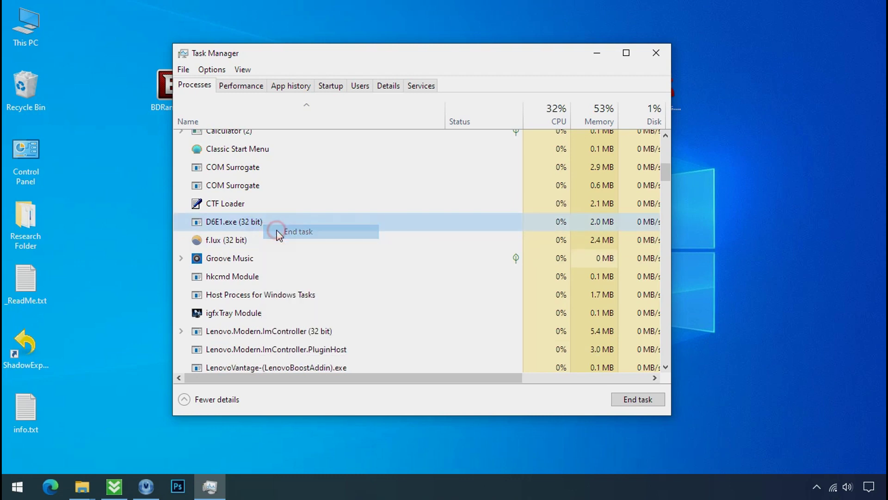
Disable the D6E1.exe entry in the startup apps list
{"action": "left_click", "coordinate": [337, 87]}
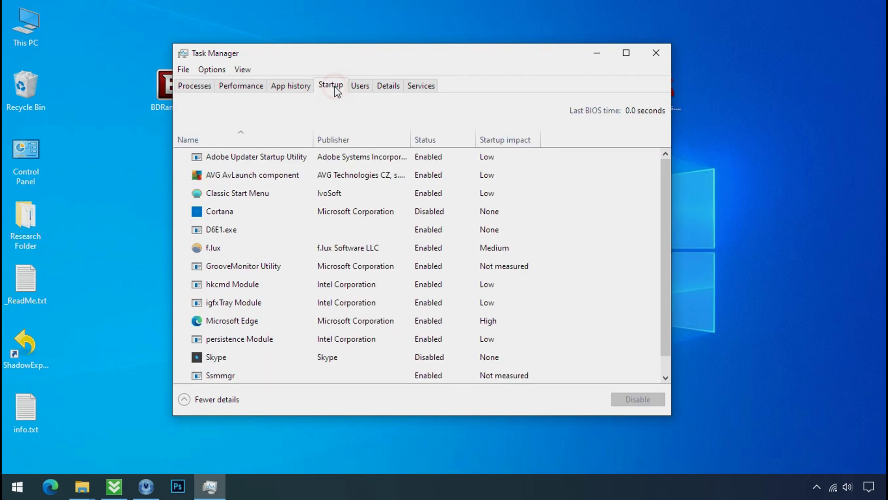
{"action": "right_click", "coordinate": [301, 225]}
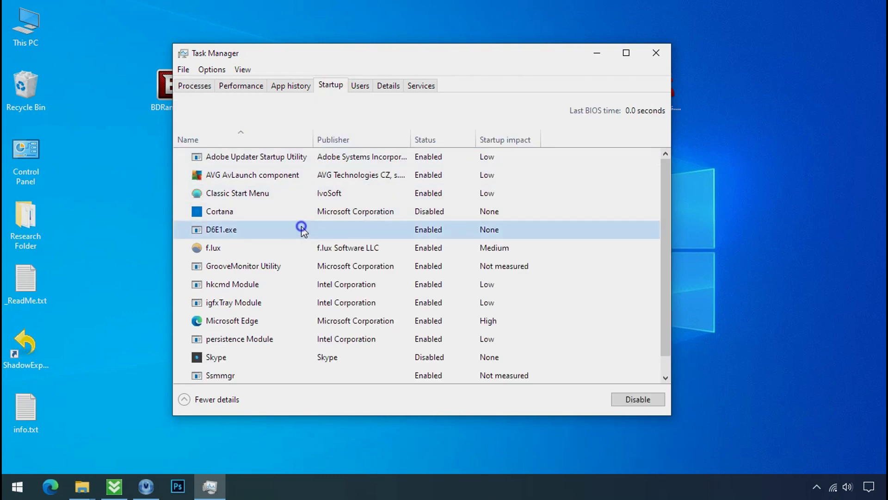
{"action": "left_click", "coordinate": [319, 232]}
Close Task Manager, switch to the 81a1k05d-1a41-6523-5ad4xe45ff5ew0 folder, and delete D6E1.exe
{"action": "left_click", "coordinate": [656, 53]}
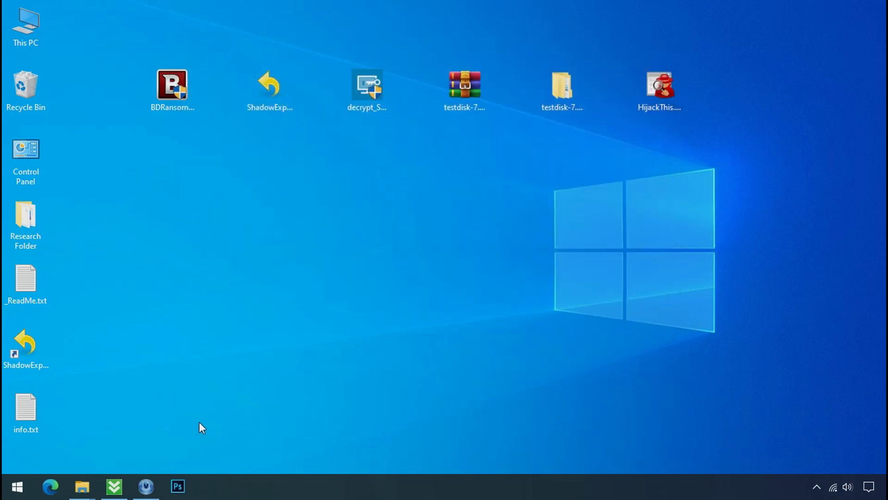
{"action": "left_click", "coordinate": [83, 489]}
{"action": "left_click", "coordinate": [98, 451]}
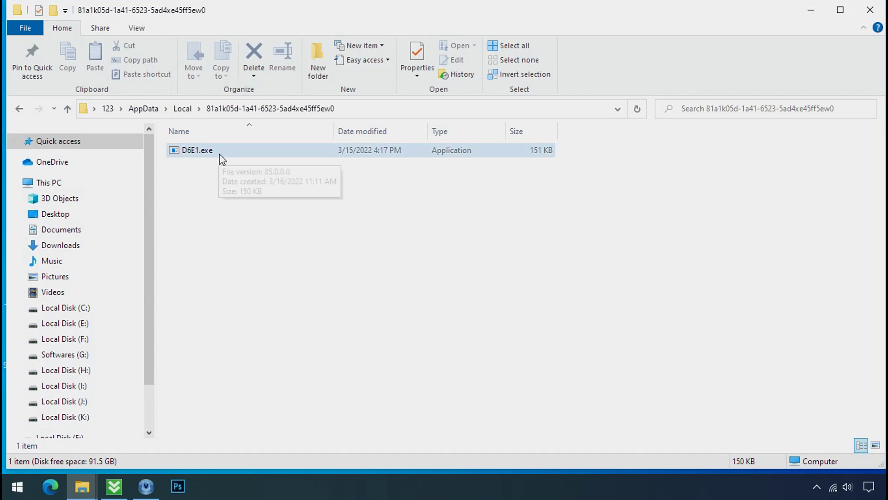
{"action": "left_click", "coordinate": [252, 158]}
{"action": "right_click", "coordinate": [252, 157]}
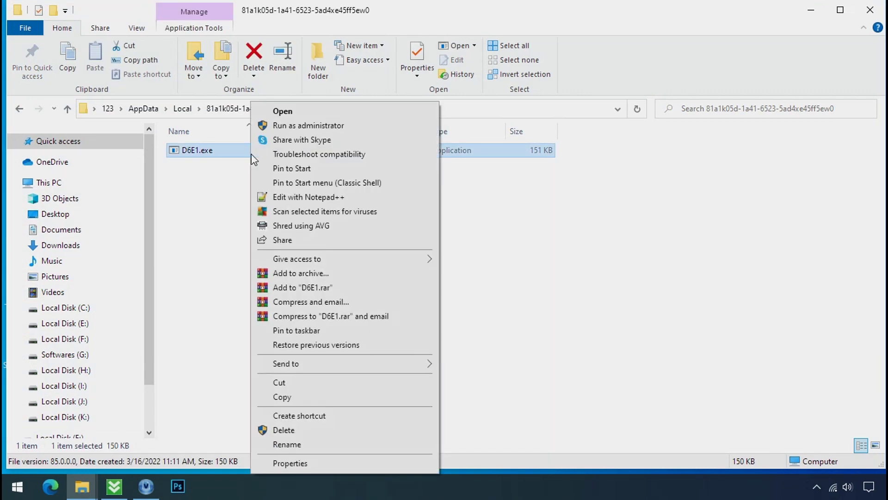
{"action": "left_click", "coordinate": [283, 430]}
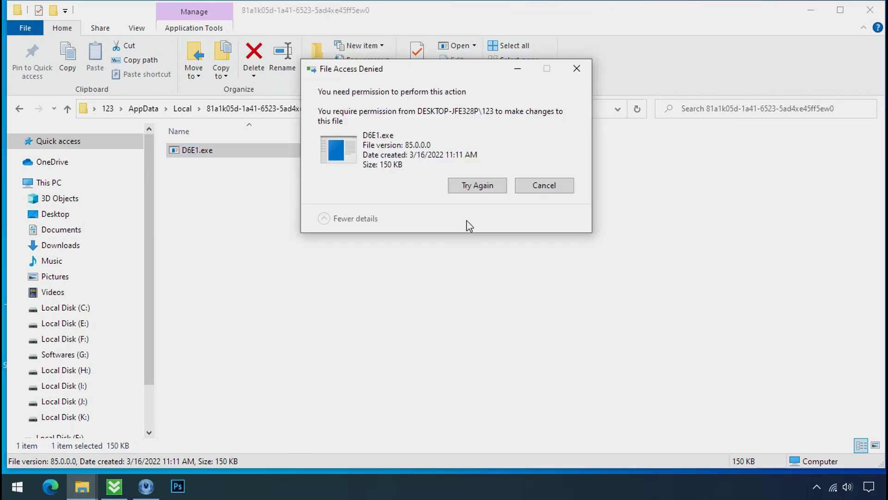
Retry the denied deletion twice, dismiss the warning, and bring up D6E1.exe's context menu again
{"action": "left_click", "coordinate": [480, 190]}
{"action": "left_click", "coordinate": [480, 190]}
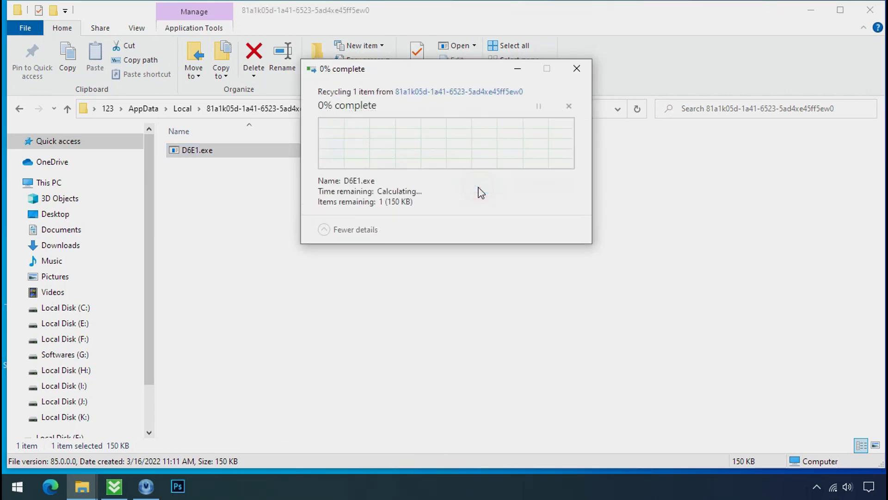
{"action": "left_click", "coordinate": [576, 70]}
{"action": "right_click", "coordinate": [341, 156]}
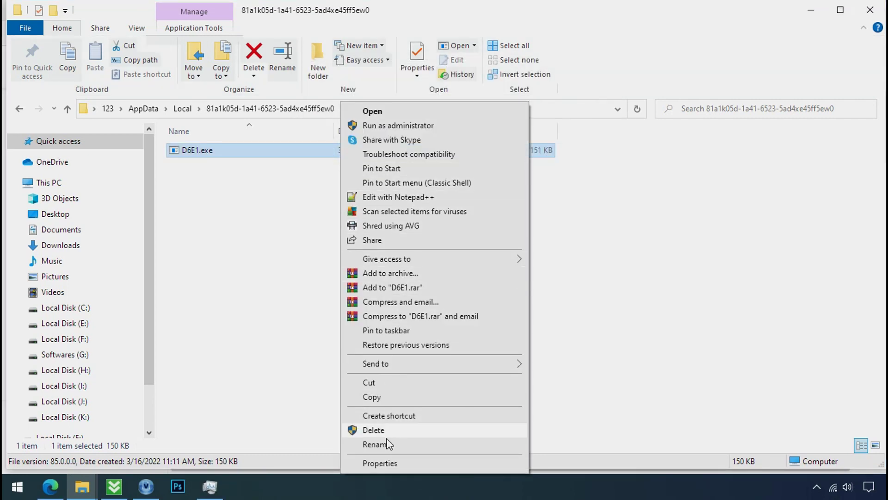
Disable permission inheritance on D6E1.exe, converting inherited entries into explicit ones
{"action": "left_click", "coordinate": [380, 463]}
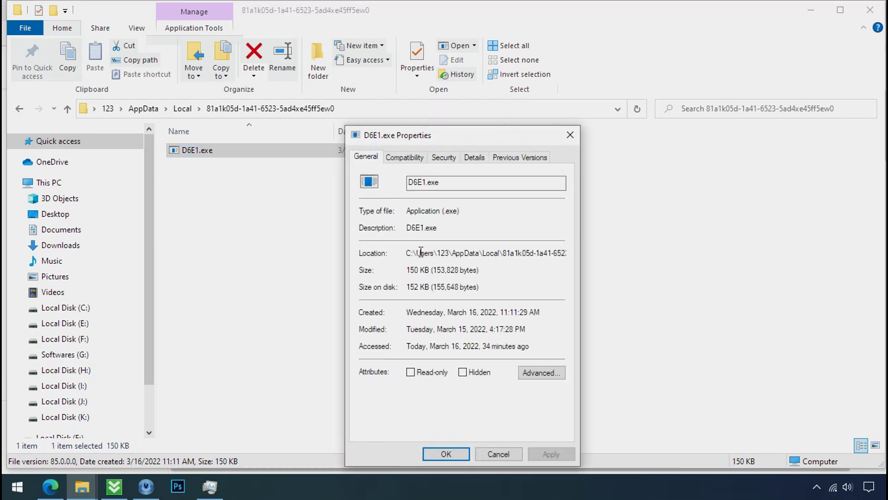
{"action": "left_click", "coordinate": [435, 160]}
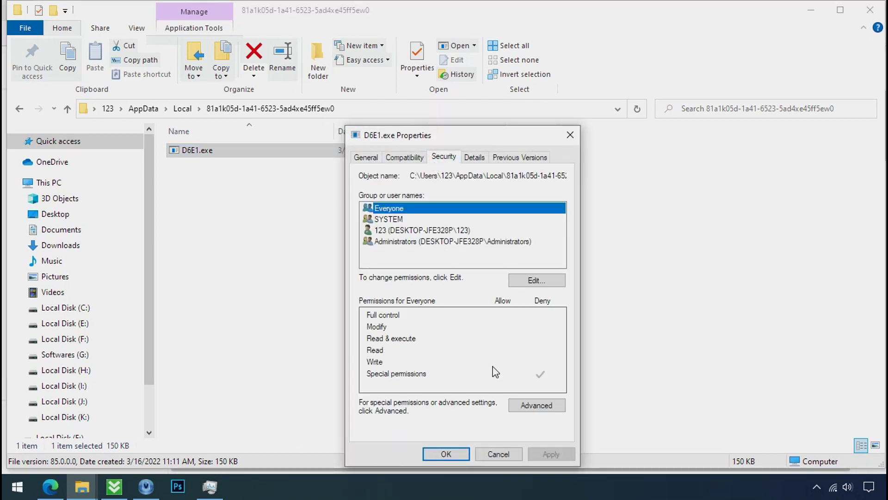
{"action": "left_click", "coordinate": [530, 411]}
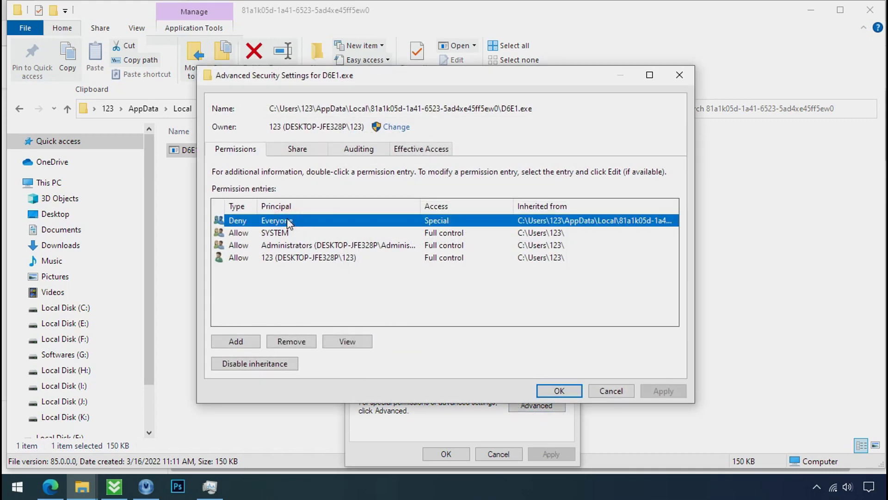
{"action": "left_click", "coordinate": [257, 365]}
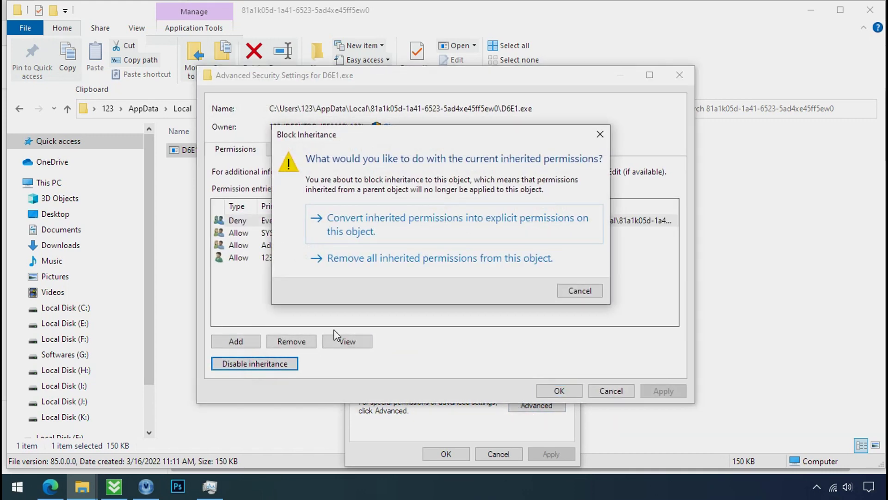
{"action": "left_click", "coordinate": [401, 232]}
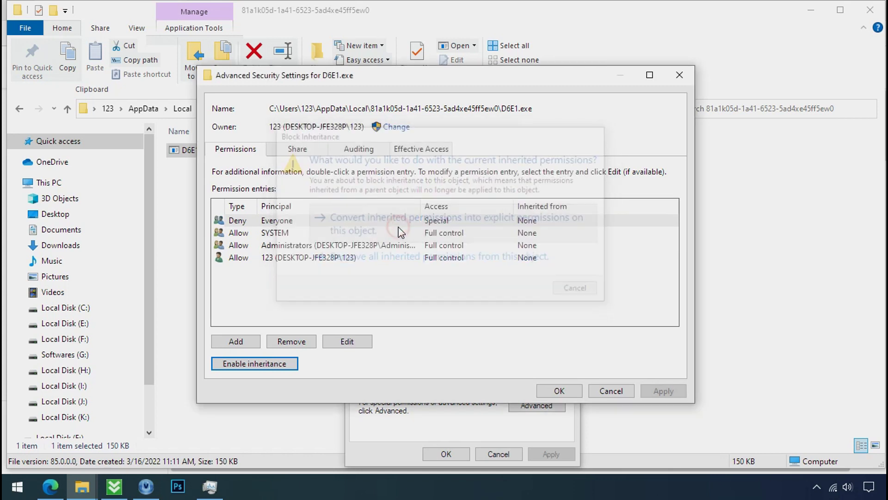
Remove the Everyone Deny entry from D6E1.exe and apply the permission changes
{"action": "left_click", "coordinate": [392, 221]}
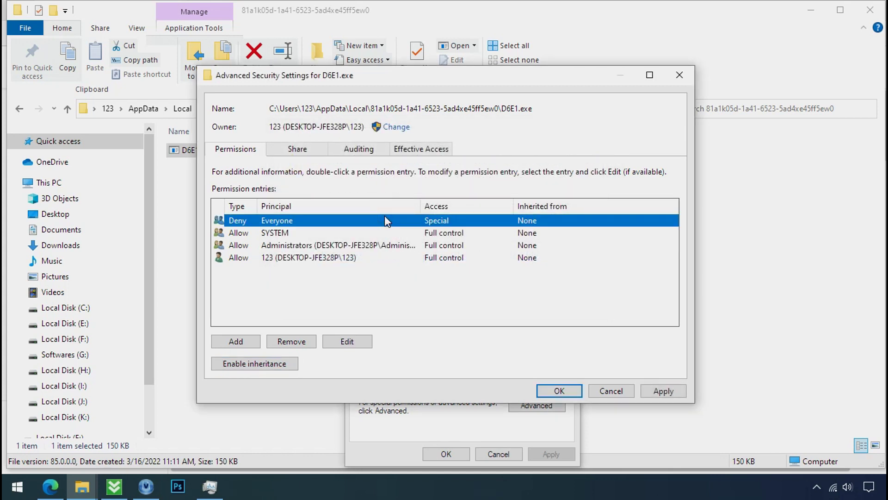
{"action": "left_click", "coordinate": [291, 343]}
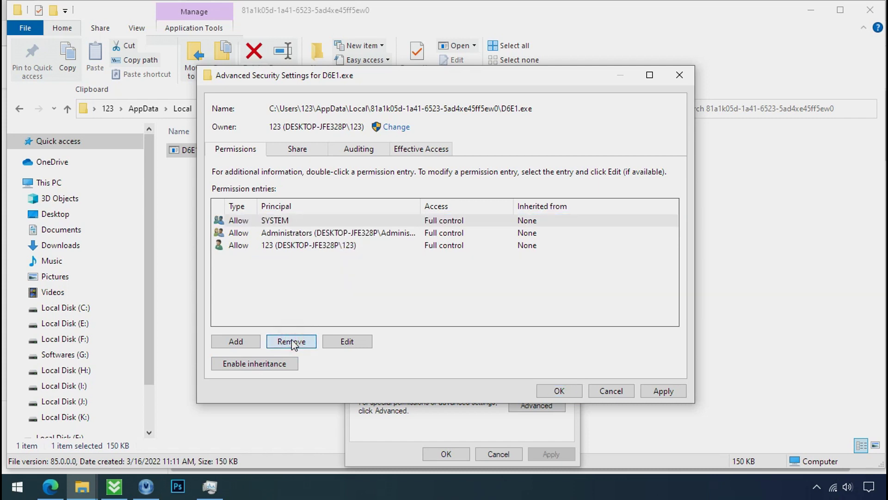
{"action": "left_click", "coordinate": [660, 390]}
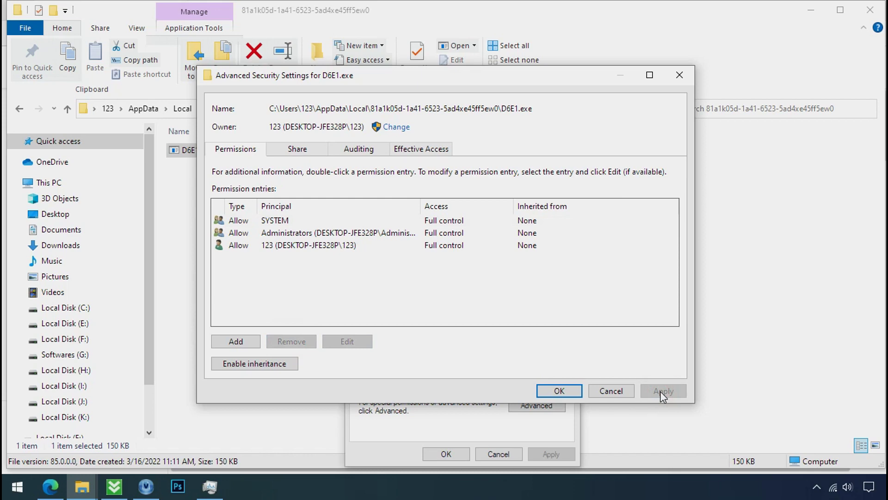
{"action": "left_click", "coordinate": [570, 391]}
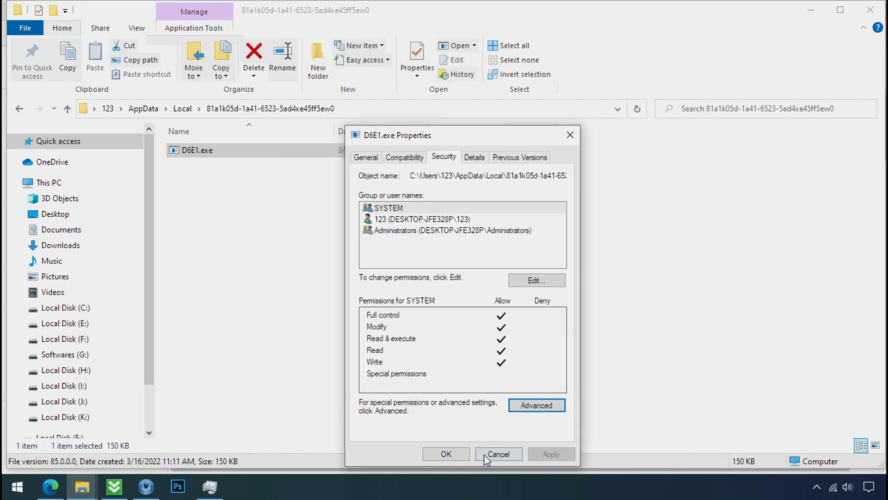
{"action": "left_click", "coordinate": [458, 454]}
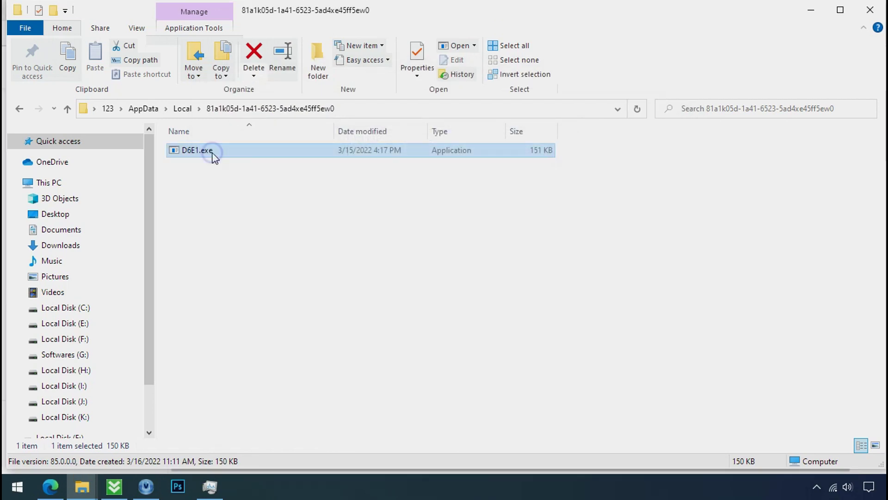
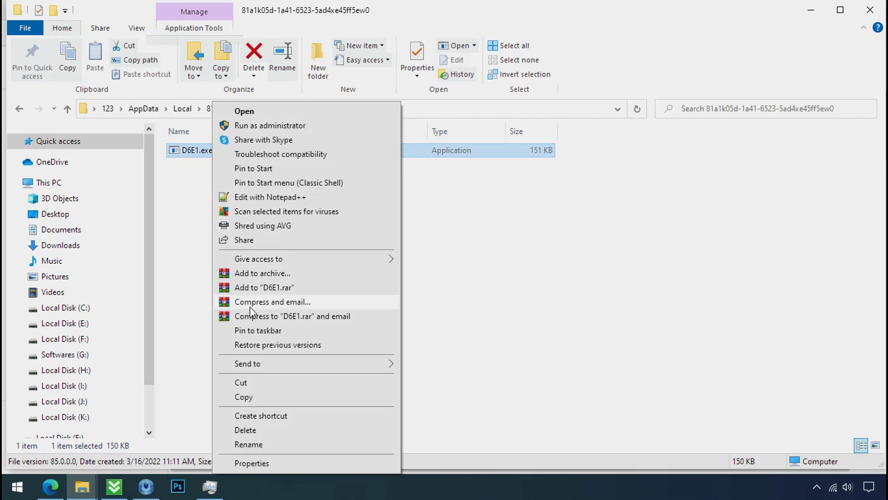
Delete the D6E1.exe application from its AppData folder
{"action": "left_click", "coordinate": [271, 433]}
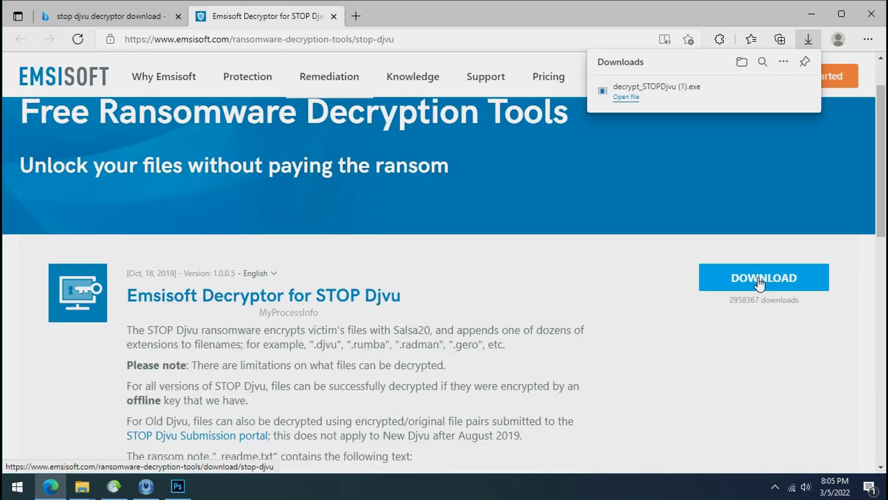
Close the Emsisoft page in Edge and launch decrypt_STOPDjvu.exe from the desktop
{"action": "left_click", "coordinate": [866, 19]}
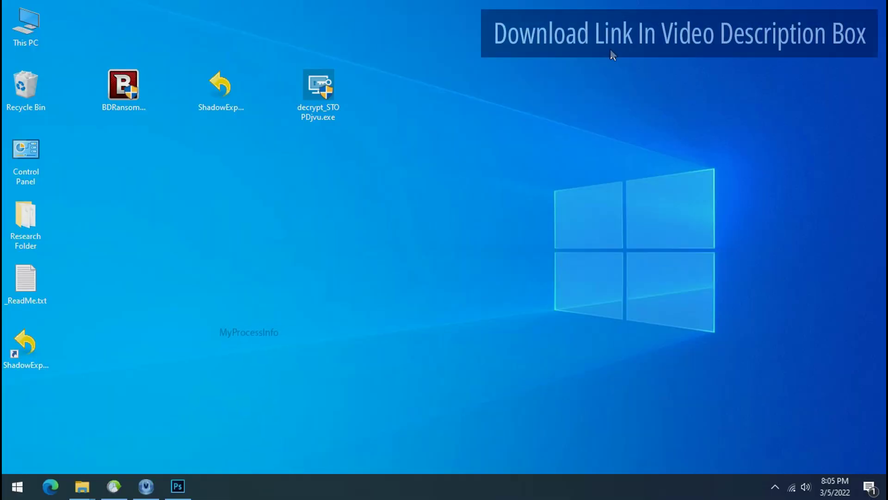
{"action": "double_click", "coordinate": [326, 92]}
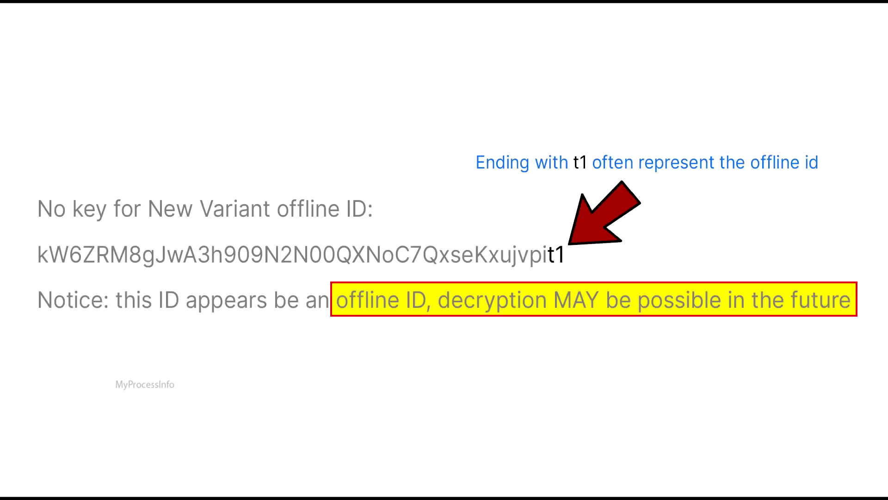
{"action": "double_click", "coordinate": [326, 110]}
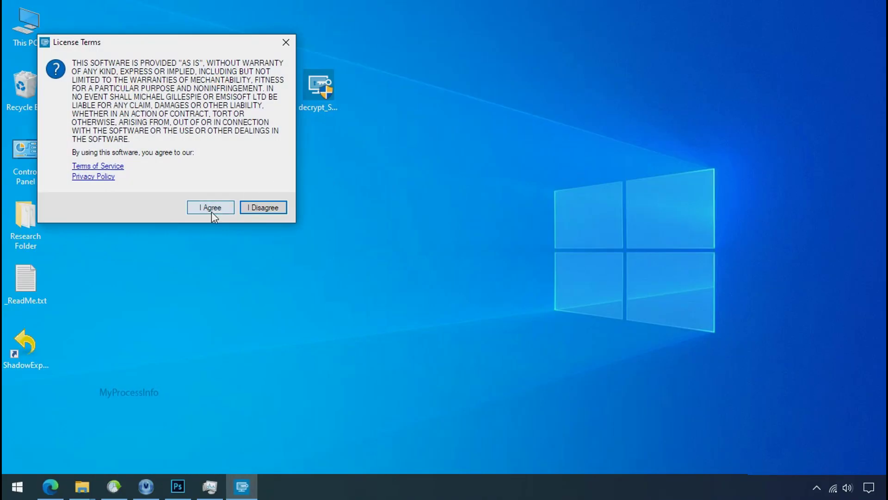
Accept the decryptor's terms, make Desktop\Research Folder the only target, and run Decrypt
{"action": "left_click", "coordinate": [212, 208]}
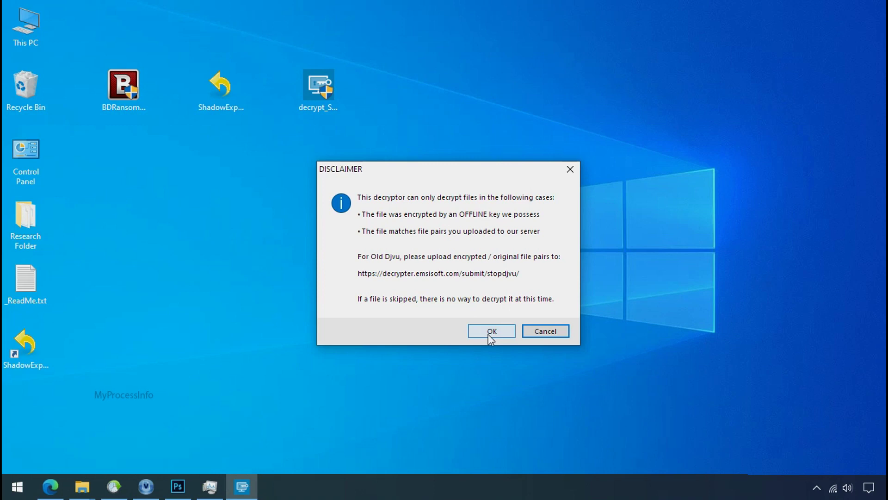
{"action": "left_click", "coordinate": [491, 330]}
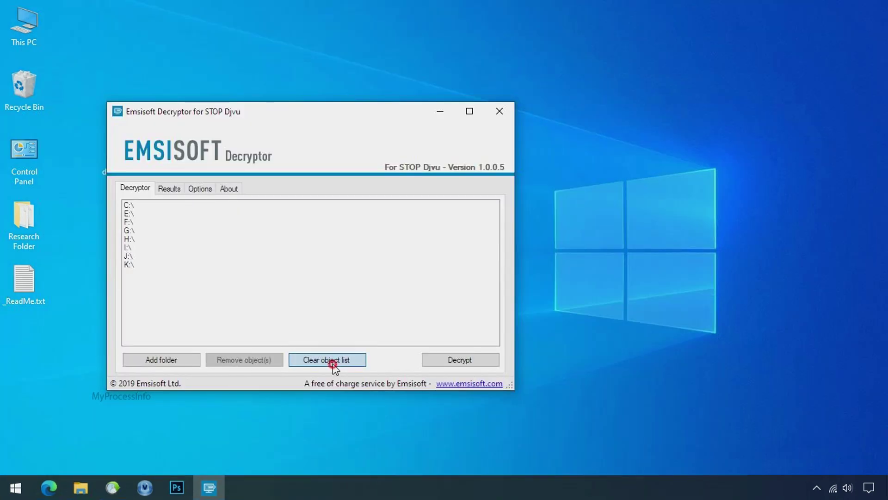
{"action": "left_click", "coordinate": [333, 363]}
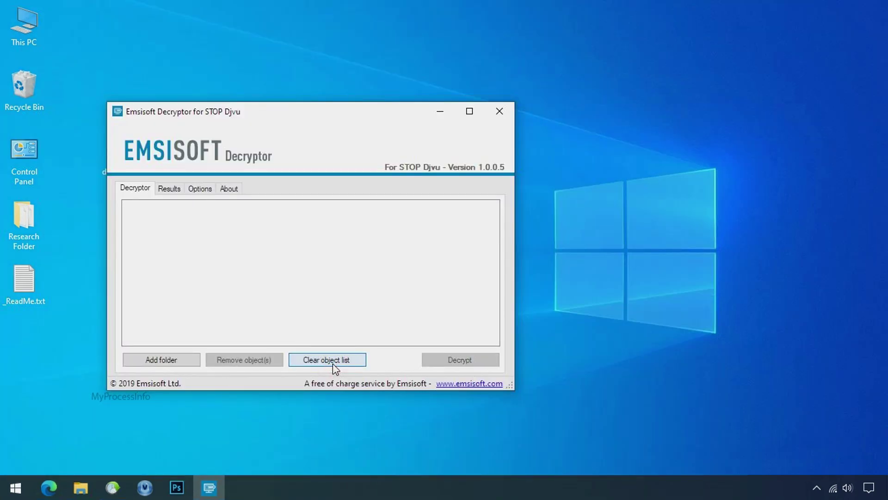
{"action": "left_click", "coordinate": [162, 360]}
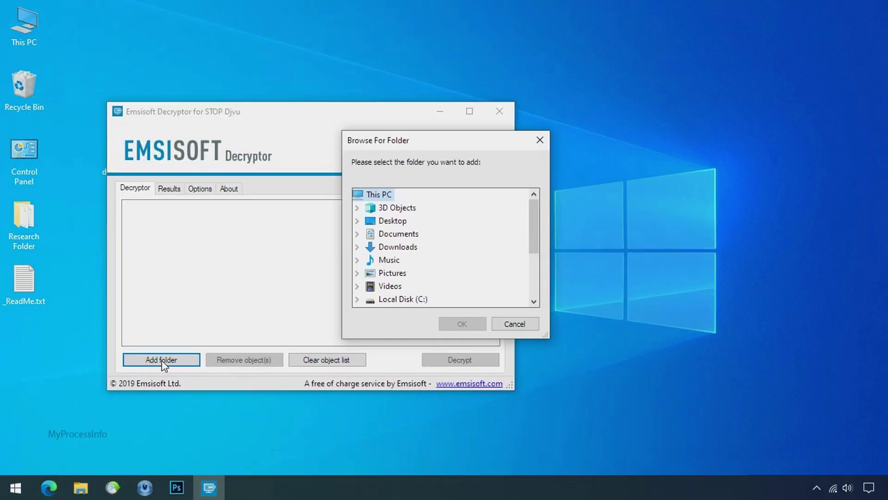
{"action": "left_click", "coordinate": [399, 220]}
{"action": "left_click", "coordinate": [418, 234]}
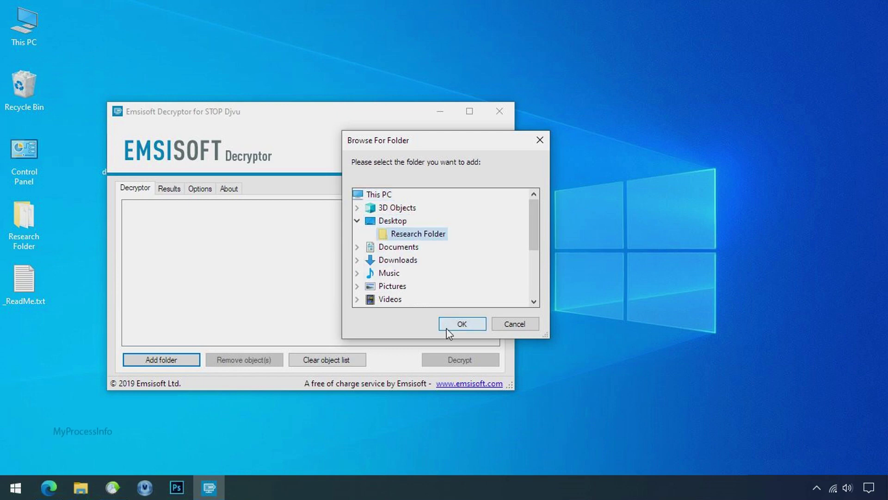
{"action": "left_click", "coordinate": [447, 328]}
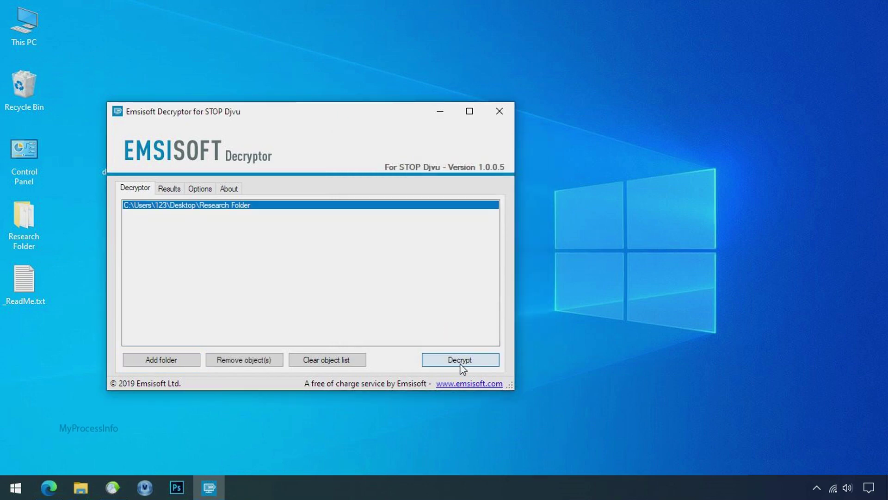
{"action": "left_click", "coordinate": [461, 365]}
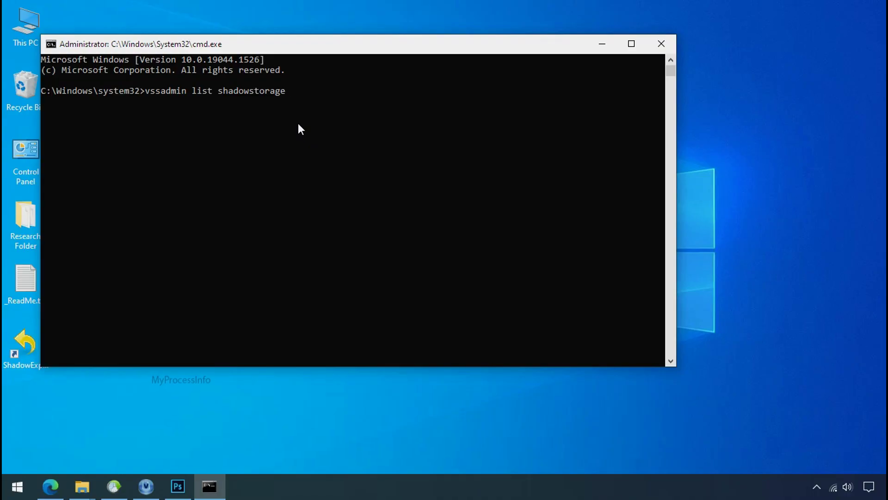
Run vssadmin list shadowstorage to show shadow copy storage usage on C:
{"action": "key", "text": "Return"}
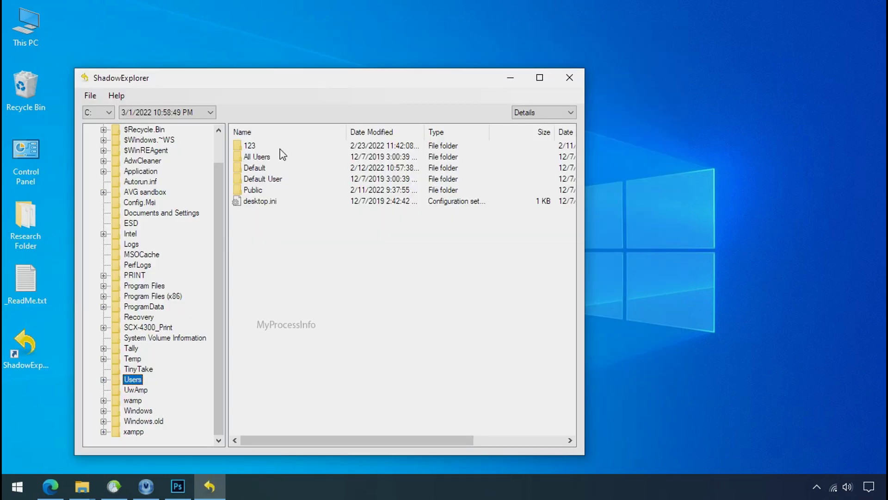
Export Research Folder from the snapshot's Users\123\Desktop to the Desktop
{"action": "double_click", "coordinate": [250, 146]}
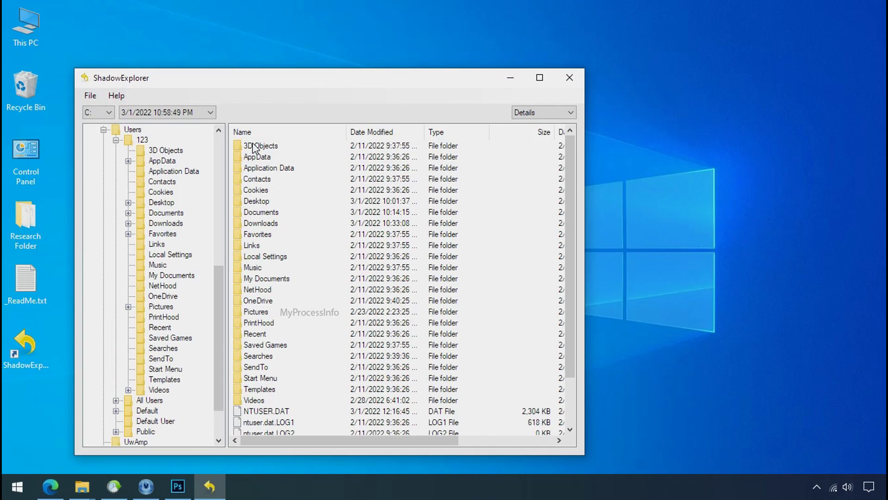
{"action": "double_click", "coordinate": [260, 199]}
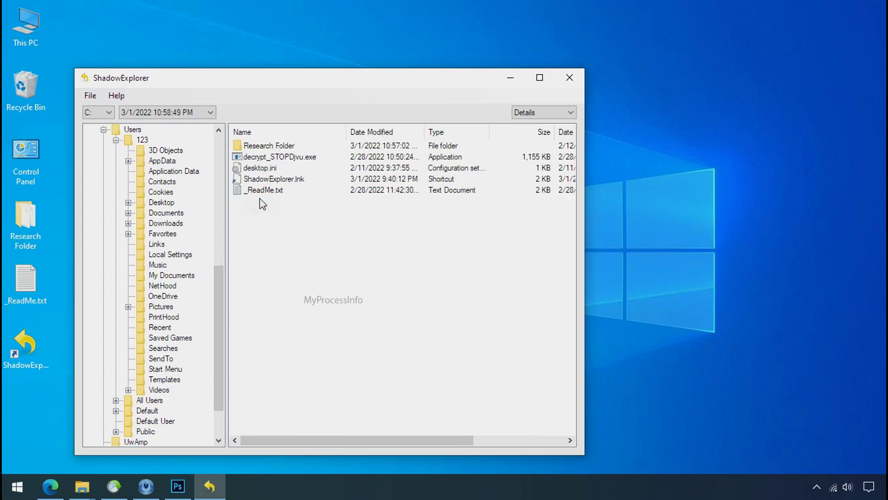
{"action": "left_click", "coordinate": [278, 146]}
{"action": "right_click", "coordinate": [279, 147]}
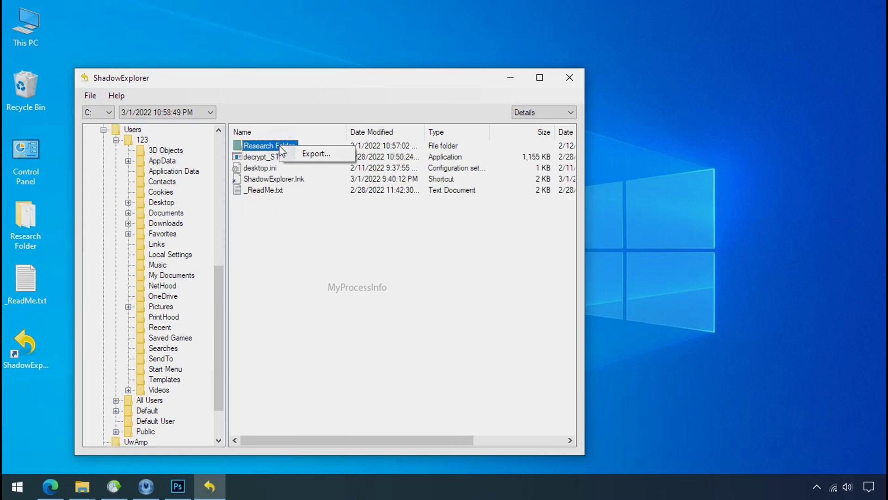
{"action": "left_click", "coordinate": [291, 156]}
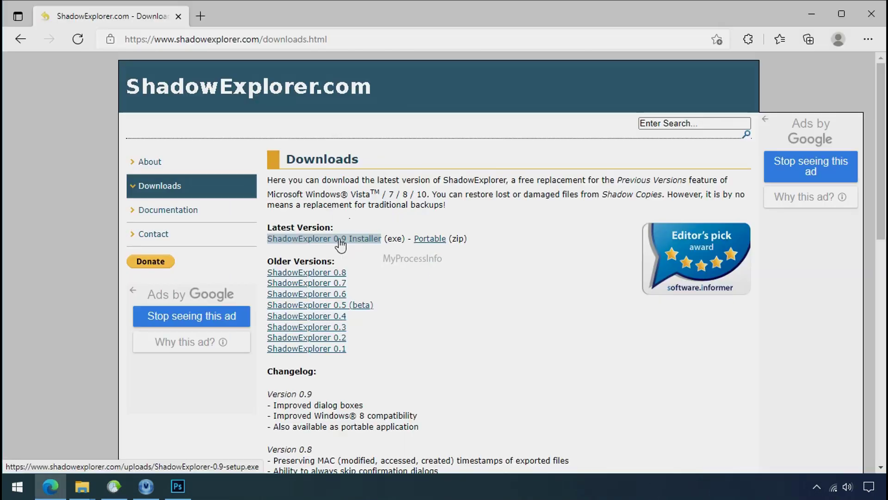
{"action": "left_click", "coordinate": [340, 238]}
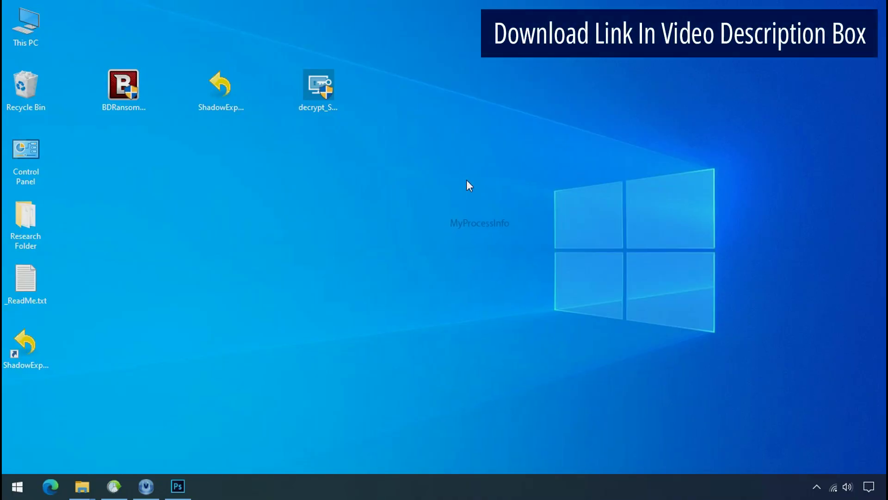
Open ShadowExplorer on the C: 3/1/2022 10:58:49 PM snapshot and browse to Users\123\Desktop
{"action": "double_click", "coordinate": [26, 347]}
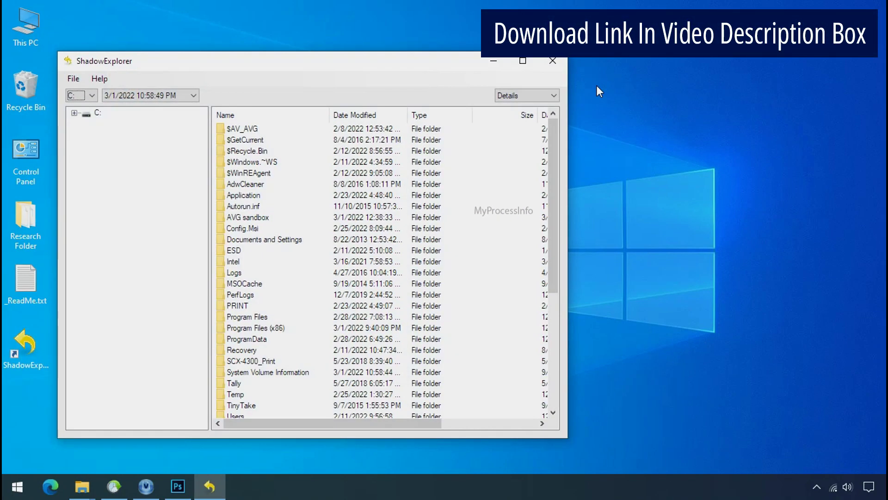
{"action": "left_click", "coordinate": [91, 95]}
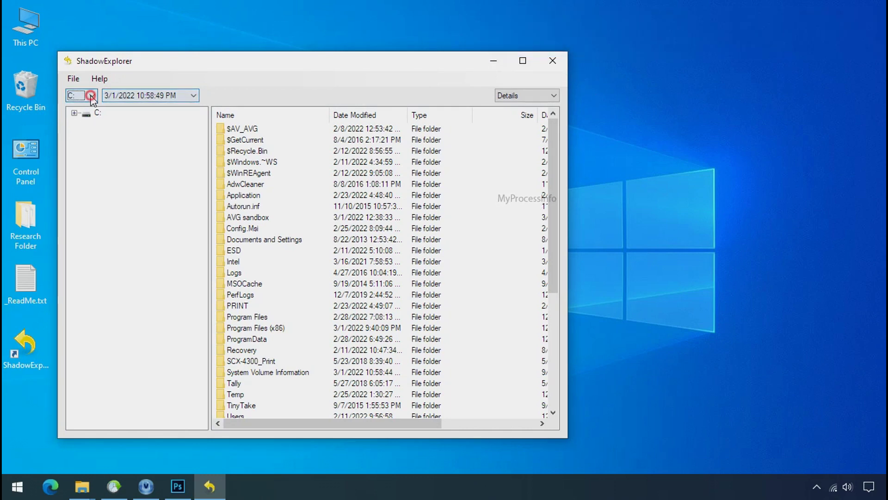
{"action": "left_click", "coordinate": [87, 107]}
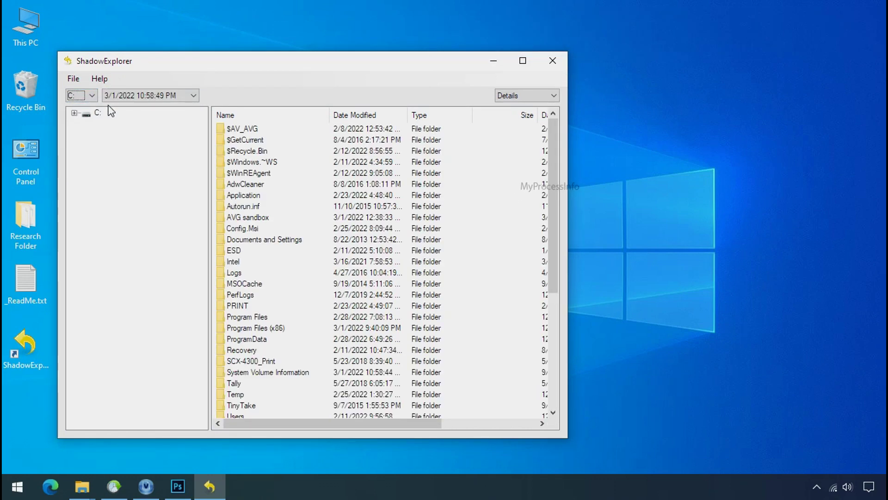
{"action": "left_click", "coordinate": [169, 96]}
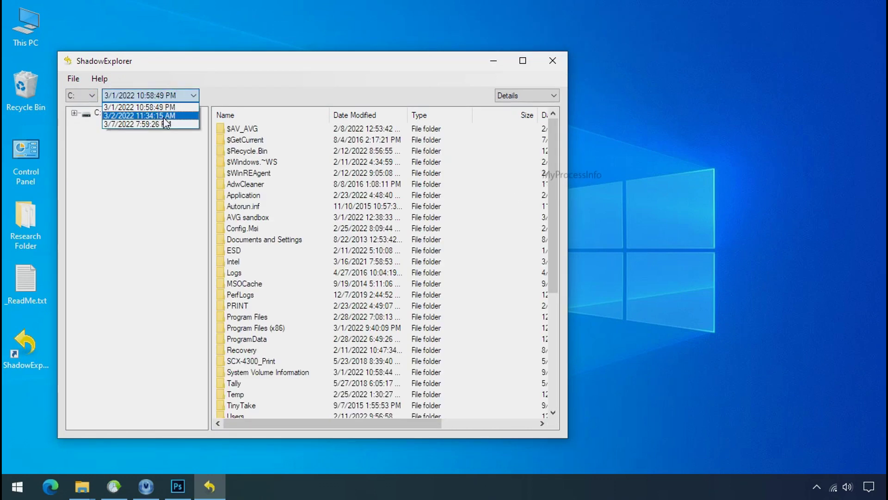
{"action": "left_click", "coordinate": [161, 108]}
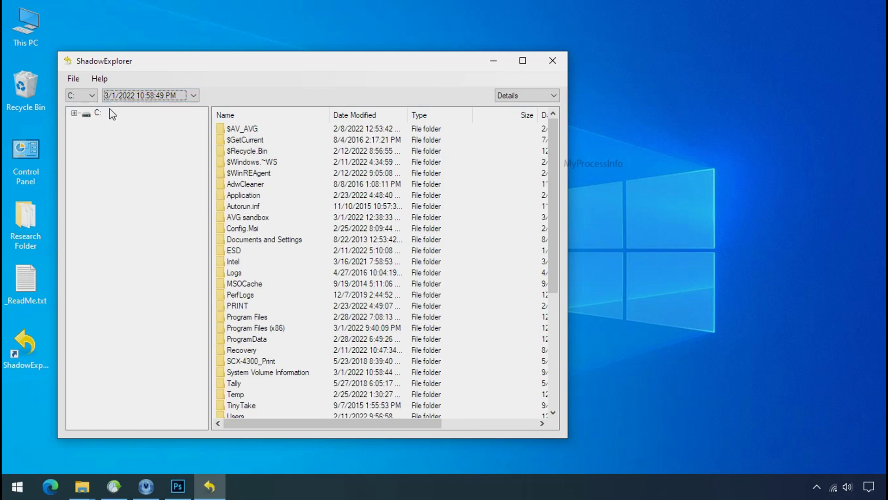
{"action": "left_click", "coordinate": [74, 113]}
{"action": "left_click", "coordinate": [116, 394]}
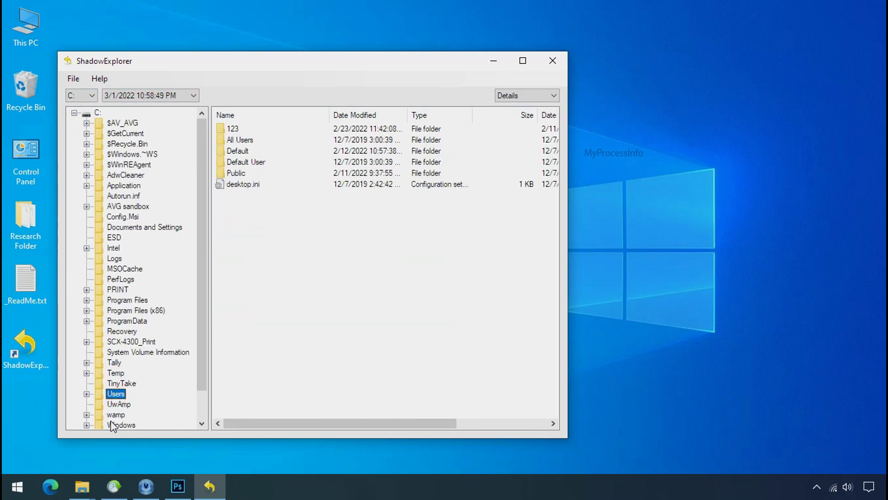
{"action": "double_click", "coordinate": [233, 128]}
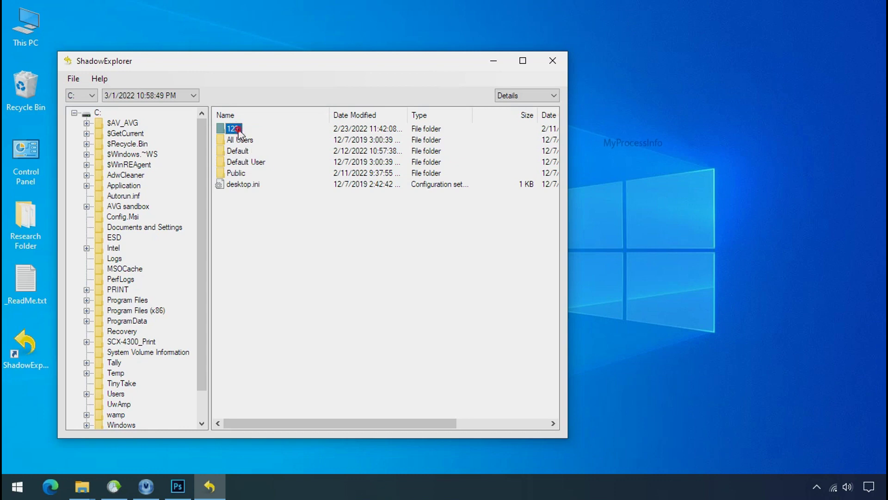
{"action": "left_click", "coordinate": [241, 185]}
{"action": "double_click", "coordinate": [243, 187]}
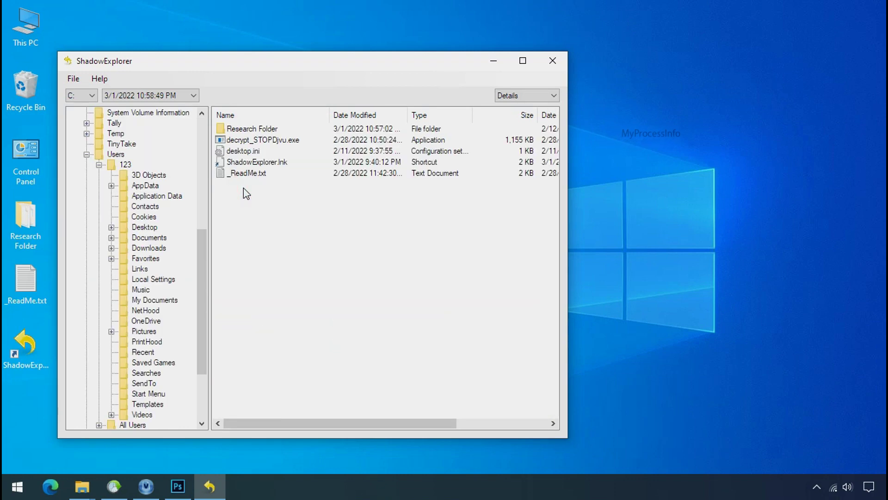
Export Research Folder to Softwares (G:)\Recover, then minimize ShadowExplorer
{"action": "left_click", "coordinate": [257, 130]}
{"action": "right_click", "coordinate": [259, 132]}
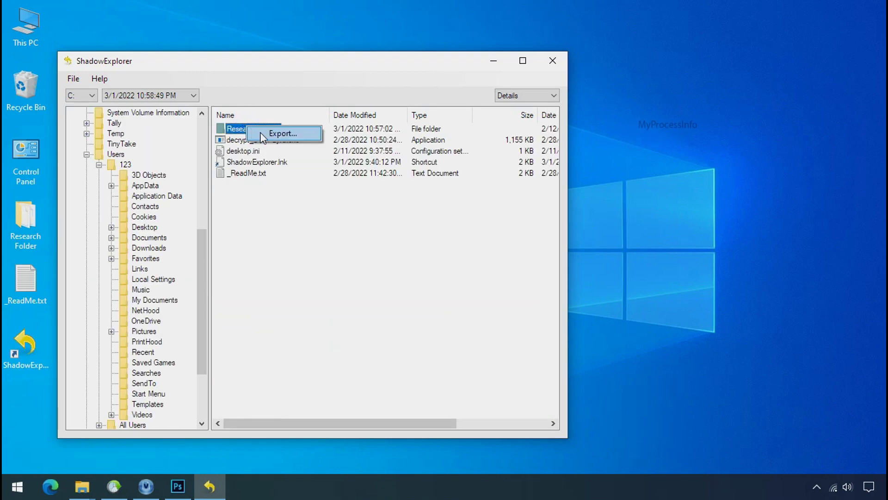
{"action": "left_click", "coordinate": [269, 135]}
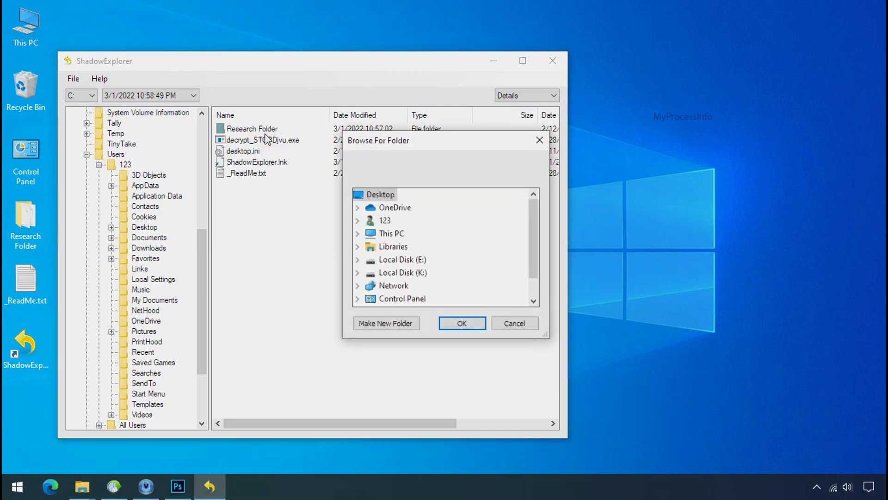
{"action": "double_click", "coordinate": [391, 237]}
{"action": "scroll", "coordinate": [421, 250], "scroll_direction": "down", "scroll_amount": 2}
{"action": "double_click", "coordinate": [415, 259]}
{"action": "left_click", "coordinate": [417, 272]}
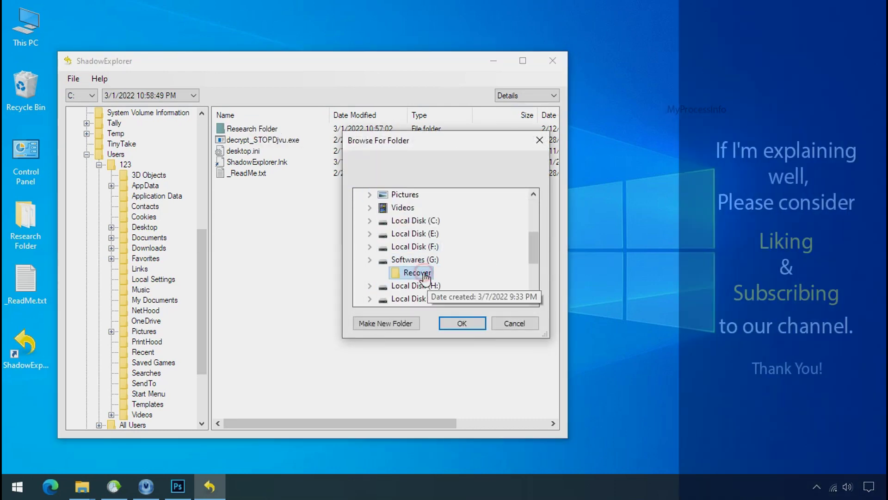
{"action": "left_click", "coordinate": [460, 324]}
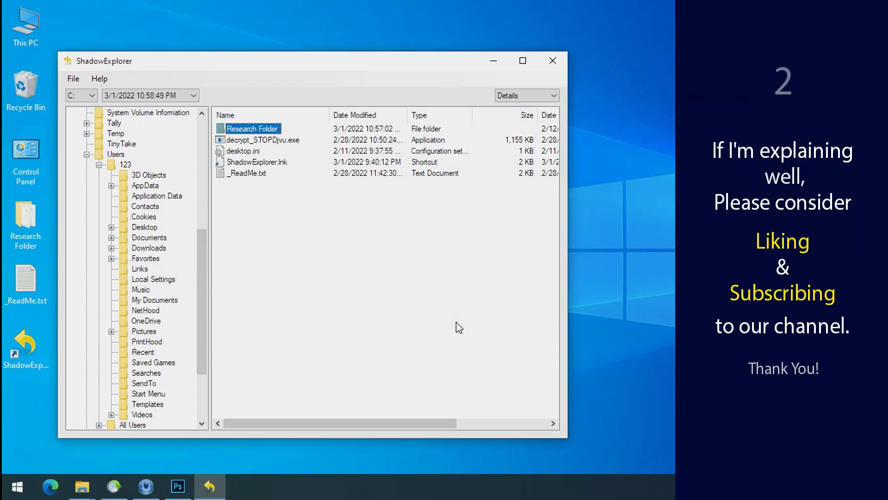
{"action": "left_click", "coordinate": [494, 62]}
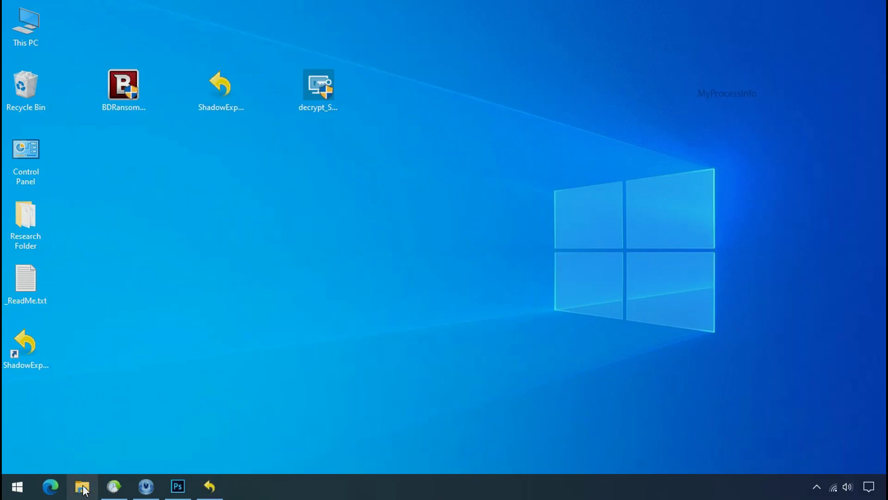
Open G:\Recover\Research Folder and enlarge icons to preview its PNG, PDF and XLSX files
{"action": "left_click", "coordinate": [82, 487]}
{"action": "left_click", "coordinate": [63, 355]}
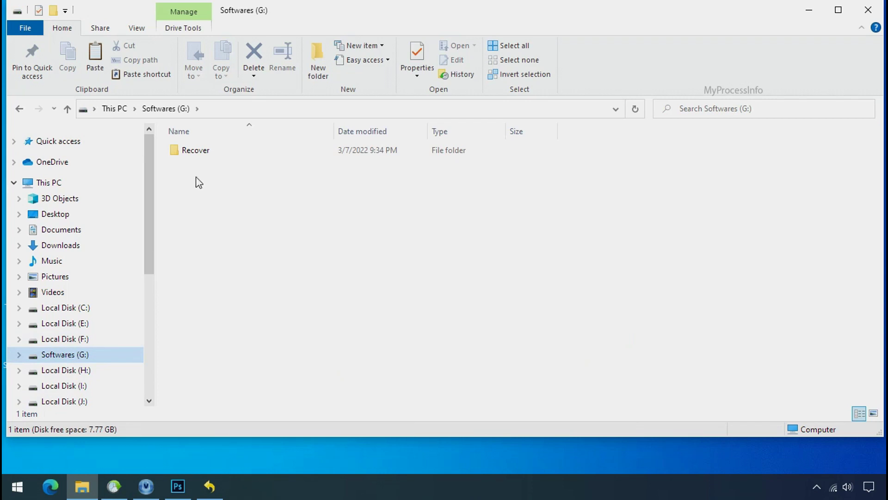
{"action": "double_click", "coordinate": [180, 153]}
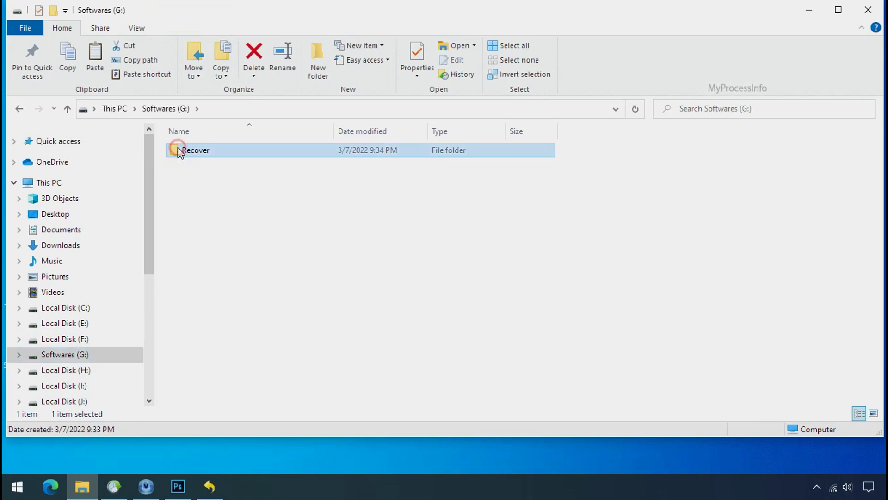
{"action": "double_click", "coordinate": [184, 151]}
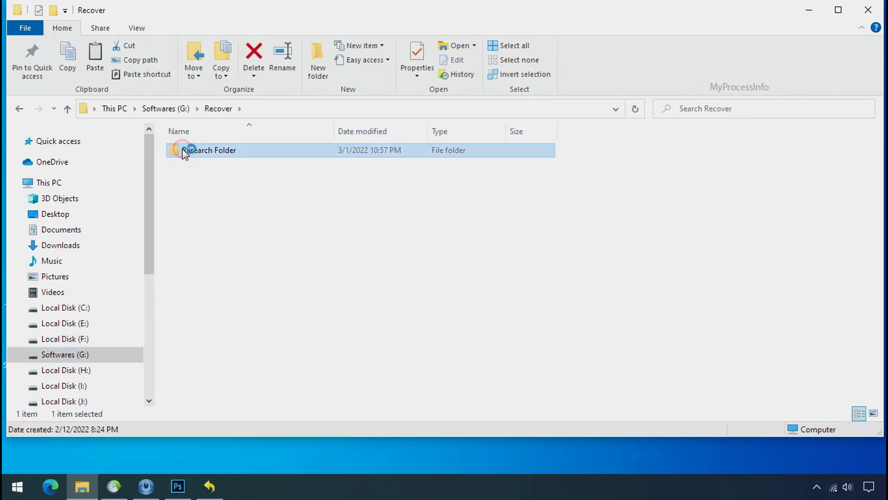
{"action": "left_click", "coordinate": [198, 153]}
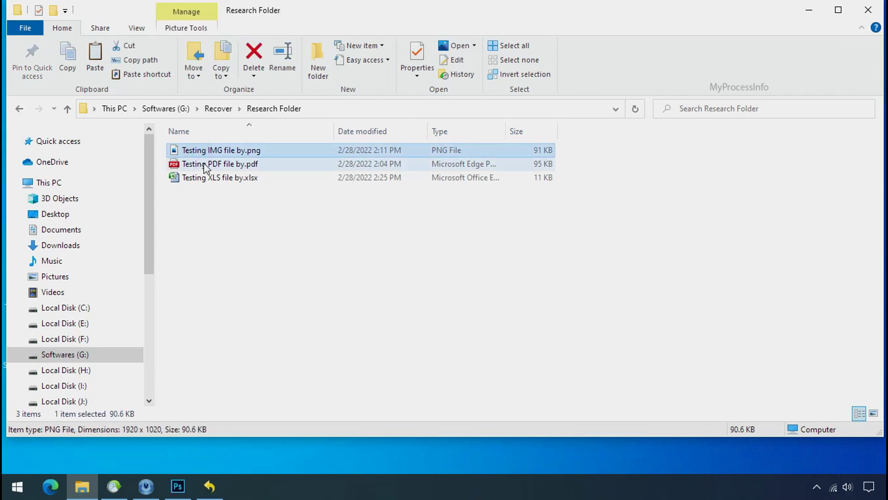
{"action": "left_click", "coordinate": [199, 164]}
{"action": "left_click", "coordinate": [214, 178]}
{"action": "left_click", "coordinate": [229, 152]}
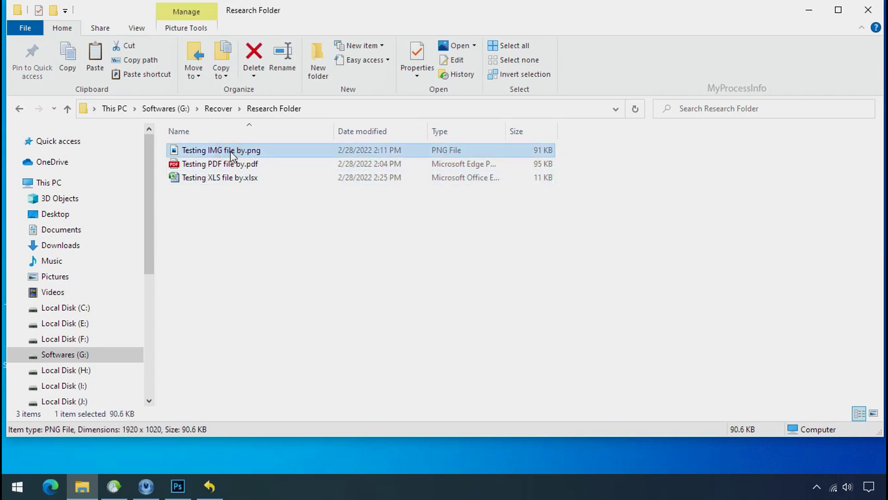
{"action": "scroll", "coordinate": [368, 255], "scroll_direction": "up", "scroll_amount": 4, "text": "ctrl"}
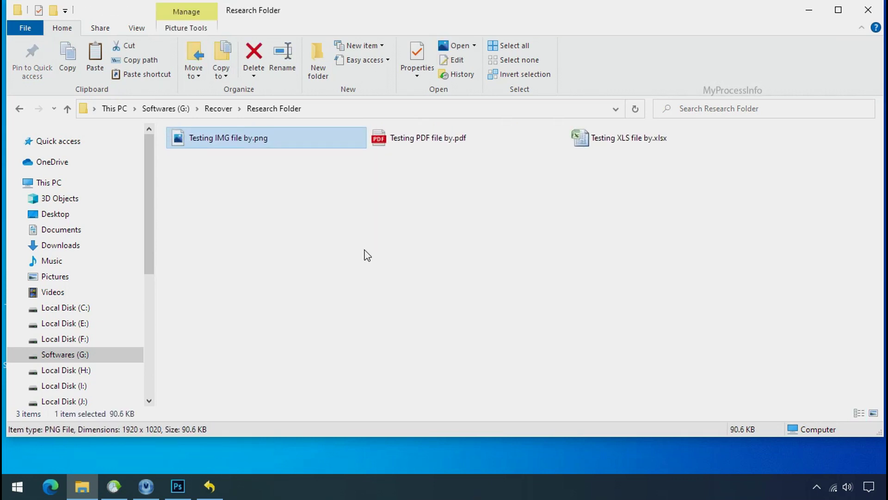
{"action": "scroll", "coordinate": [365, 252], "scroll_direction": "up", "scroll_amount": 2, "text": "ctrl"}
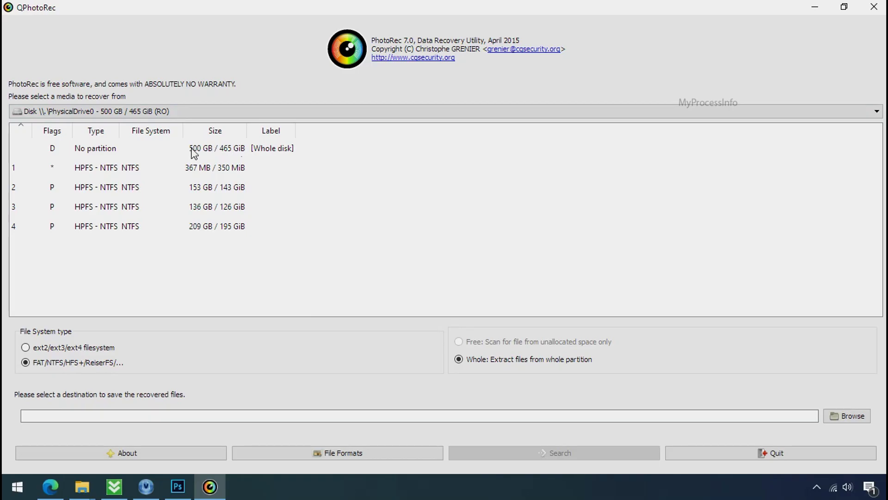
{"action": "left_click", "coordinate": [147, 116]}
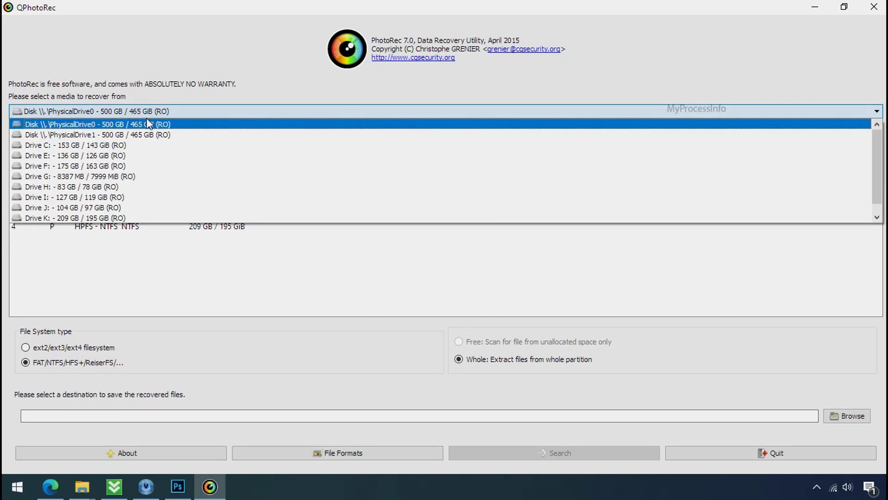
{"action": "scroll", "coordinate": [155, 171], "scroll_direction": "down", "scroll_amount": 1}
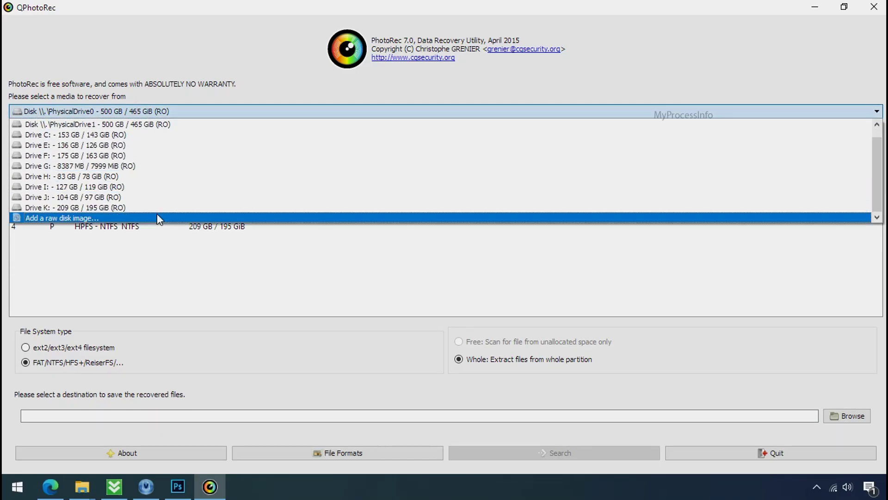
{"action": "left_click", "coordinate": [231, 67]}
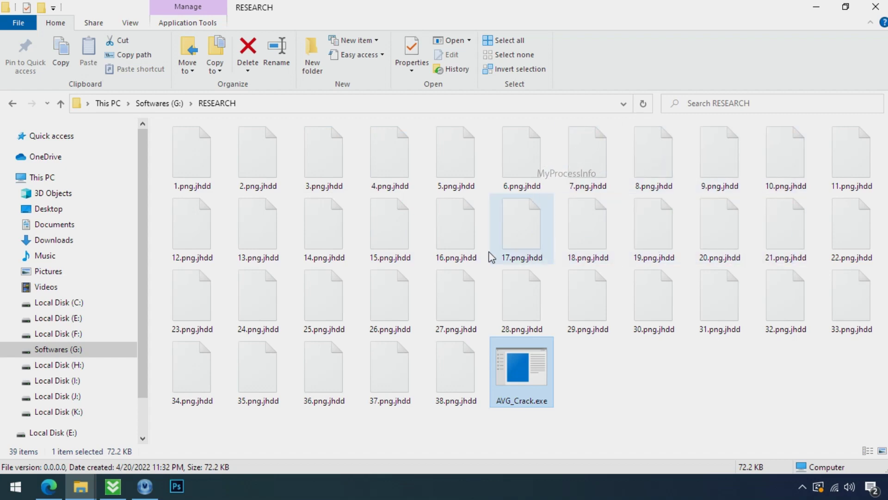
Rename 5.png.jhdd to 5.png, accepting the extension change
{"action": "left_click", "coordinate": [451, 171]}
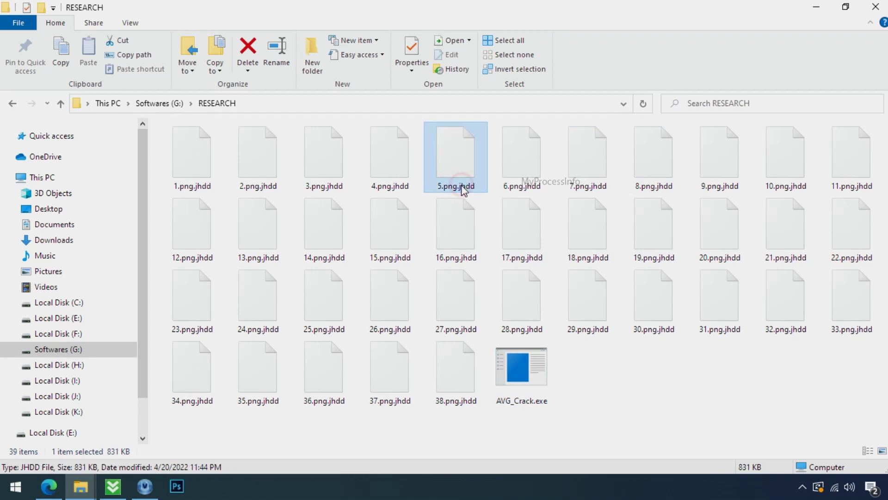
{"action": "left_click", "coordinate": [460, 187]}
{"action": "left_click_drag", "start_coordinate": [457, 187], "coordinate": [482, 188]}
{"action": "key", "text": "BackSpace"}
{"action": "key", "text": "BackSpace"}
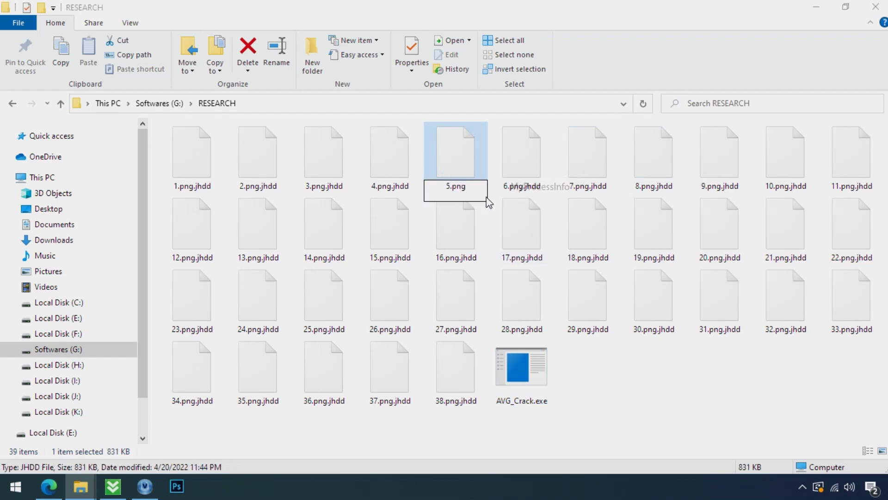
{"action": "key", "text": "Return"}
{"action": "left_click", "coordinate": [505, 250]}
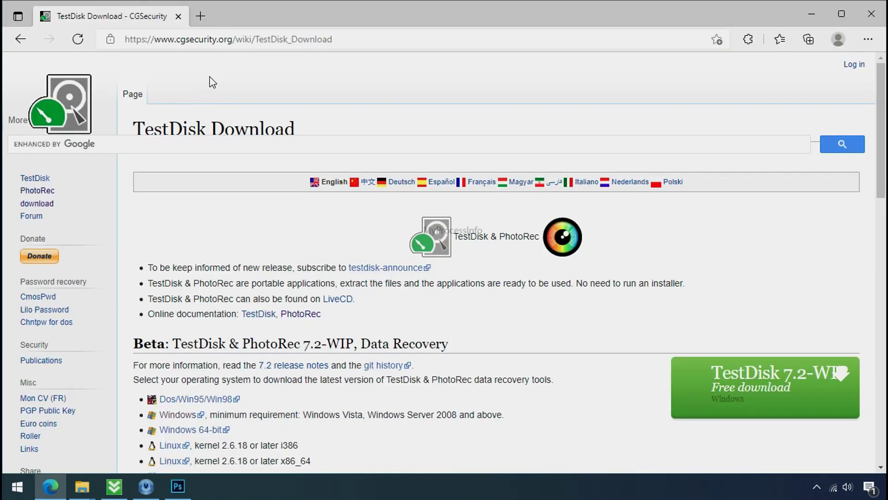
Close the TestDisk download page and select the downloaded testdisk zip on the desktop
{"action": "left_click", "coordinate": [195, 40]}
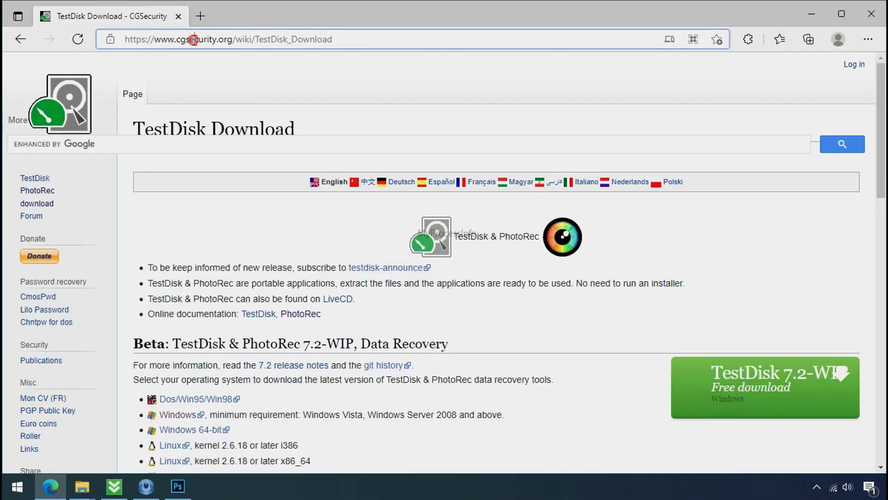
{"action": "left_click", "coordinate": [228, 87]}
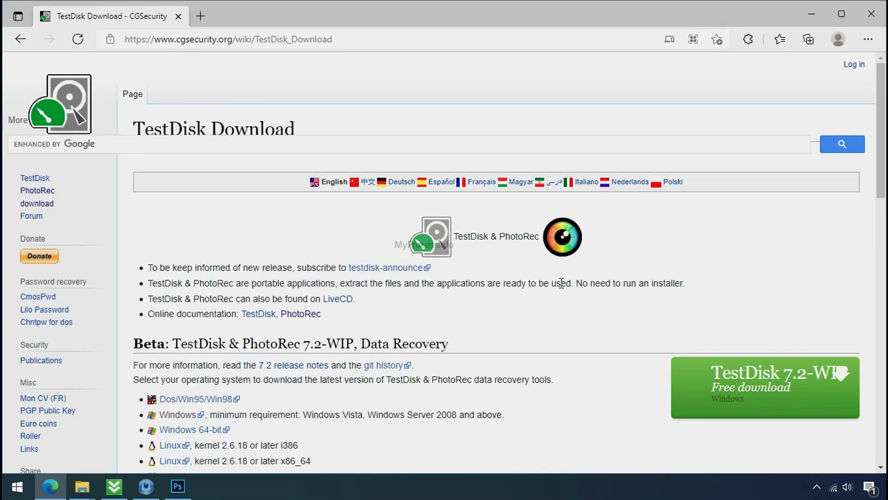
{"action": "left_click", "coordinate": [871, 13]}
{"action": "left_click", "coordinate": [430, 102]}
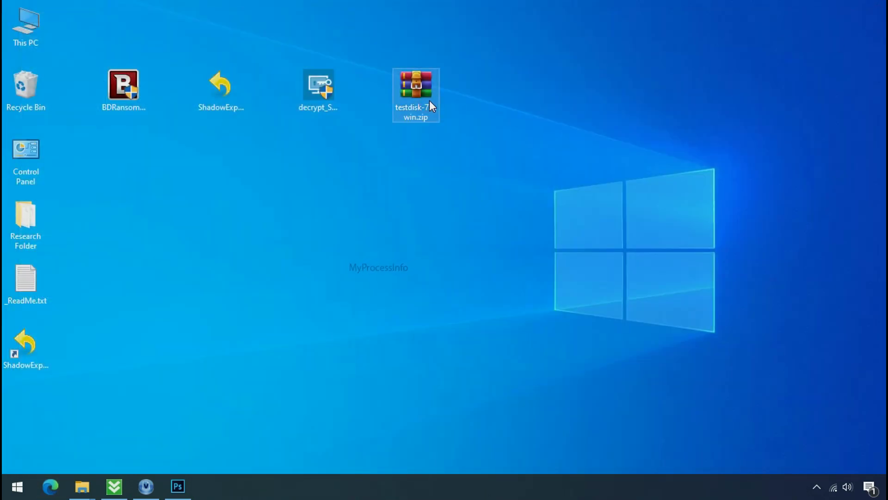
Extract the testdisk zip into testdisk-7.0.win and launch qphotorec_win.exe from it
{"action": "right_click", "coordinate": [430, 102]}
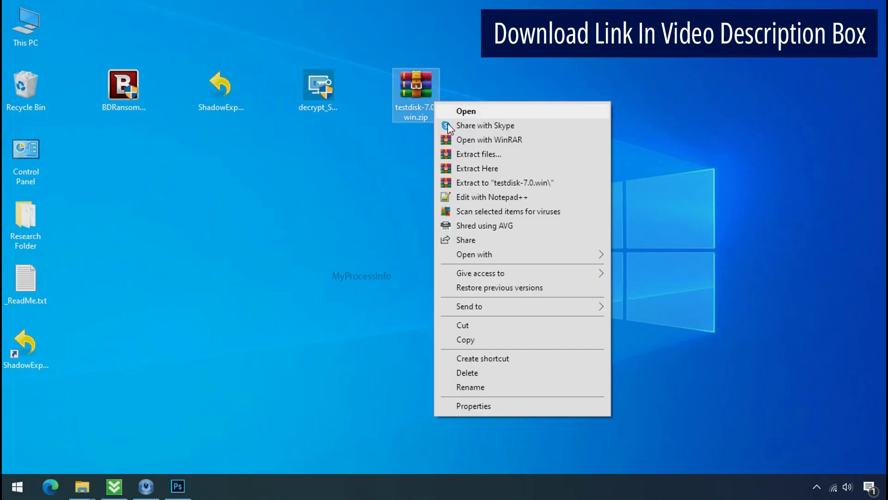
{"action": "left_click", "coordinate": [490, 183]}
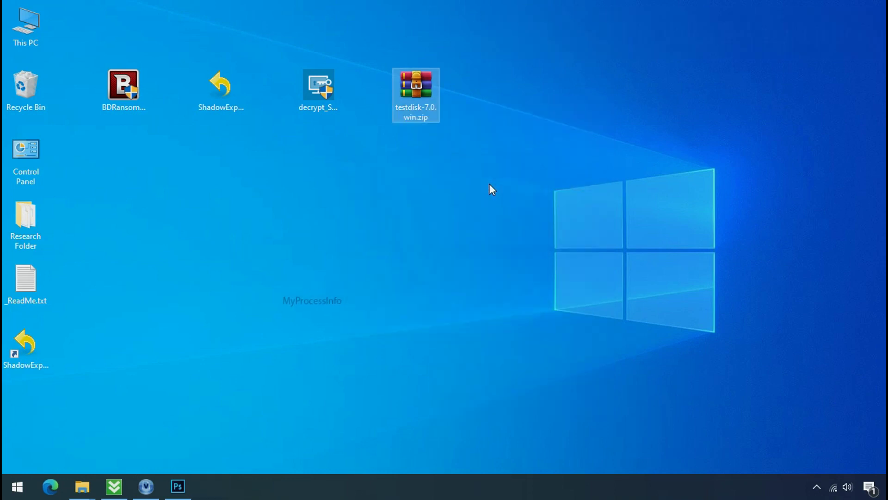
{"action": "left_click", "coordinate": [519, 120]}
{"action": "double_click", "coordinate": [518, 118]}
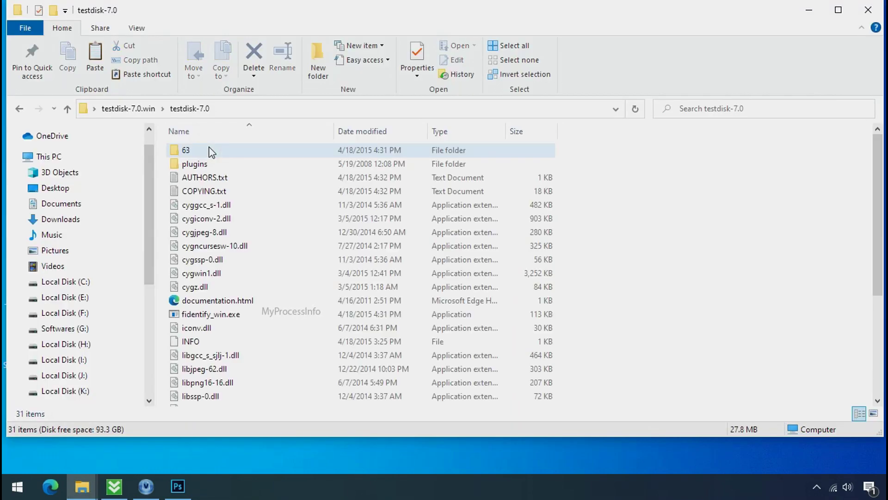
{"action": "scroll", "coordinate": [251, 311], "scroll_direction": "down", "scroll_amount": 4}
{"action": "left_click", "coordinate": [249, 306]}
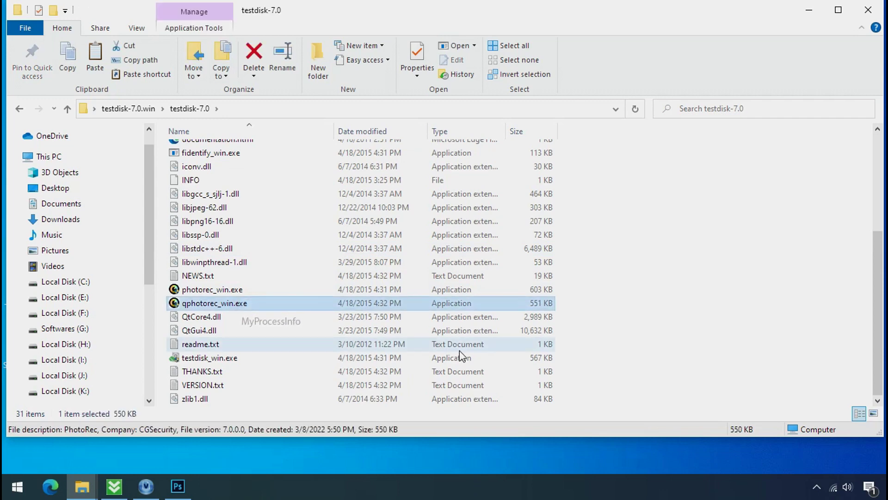
{"action": "double_click", "coordinate": [212, 303]}
Choose Drive C: as the source and restrict the file formats to jpg, png and pdf
{"action": "left_click", "coordinate": [178, 112]}
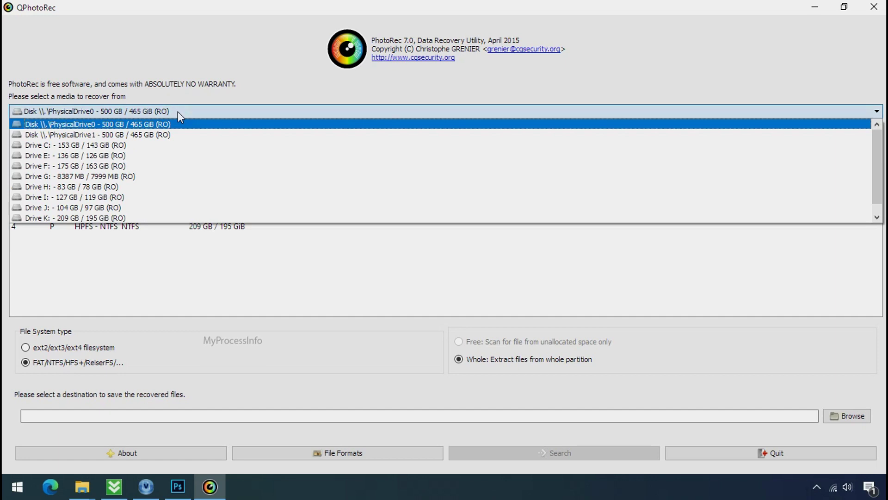
{"action": "left_click", "coordinate": [188, 145]}
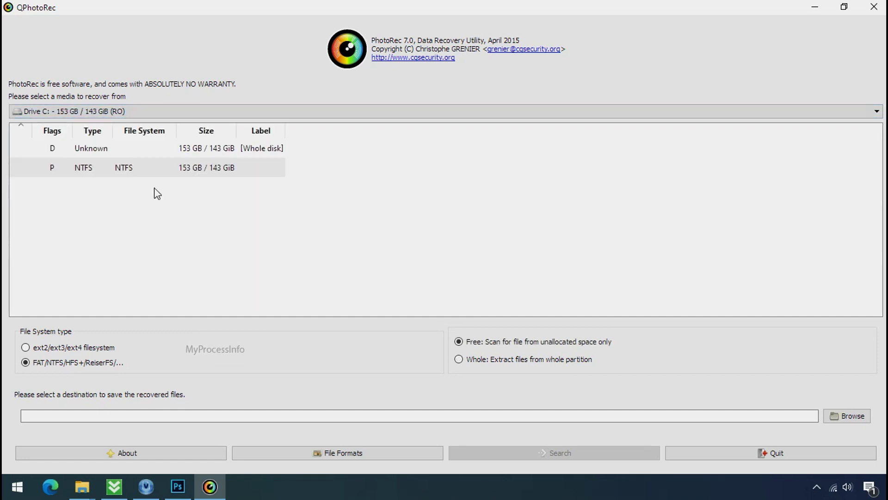
{"action": "left_click", "coordinate": [328, 454]}
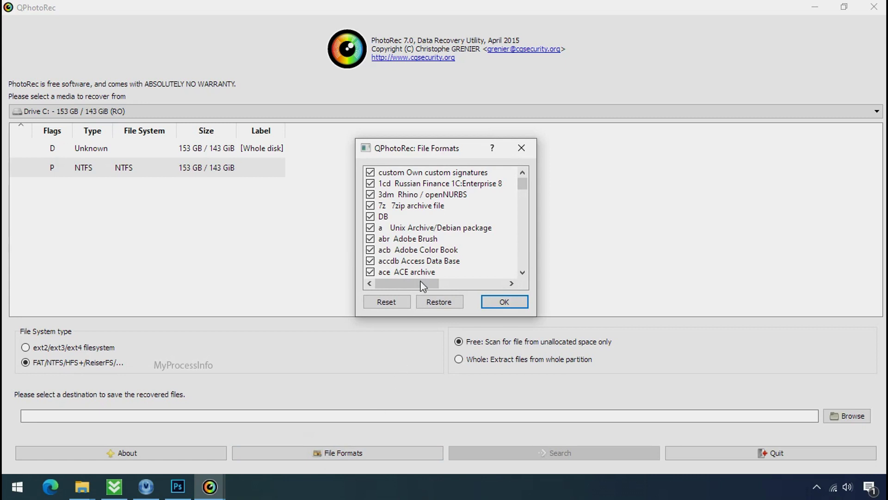
{"action": "left_click", "coordinate": [387, 302]}
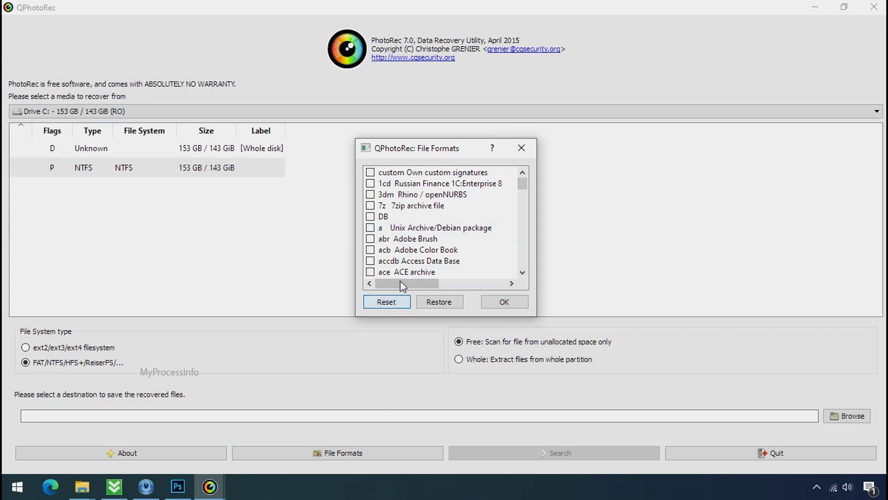
{"action": "left_click", "coordinate": [398, 249]}
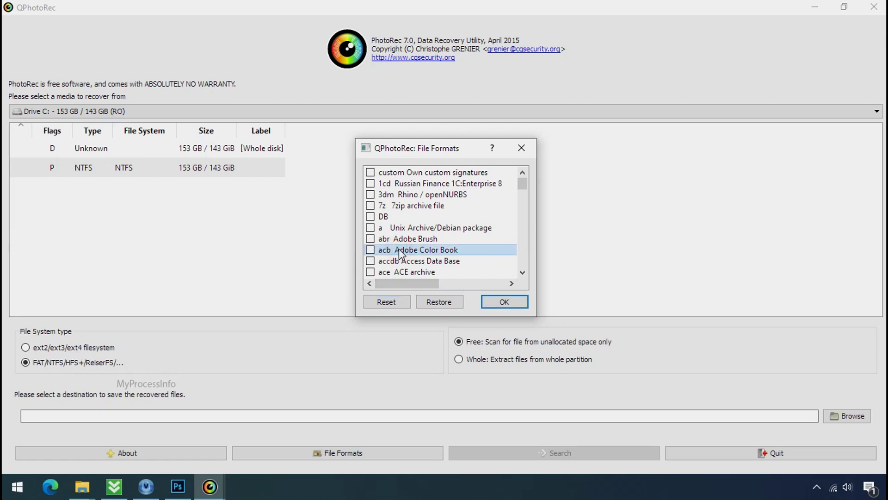
{"action": "key", "text": "j"}
{"action": "scroll", "coordinate": [399, 248], "scroll_direction": "down", "scroll_amount": 1}
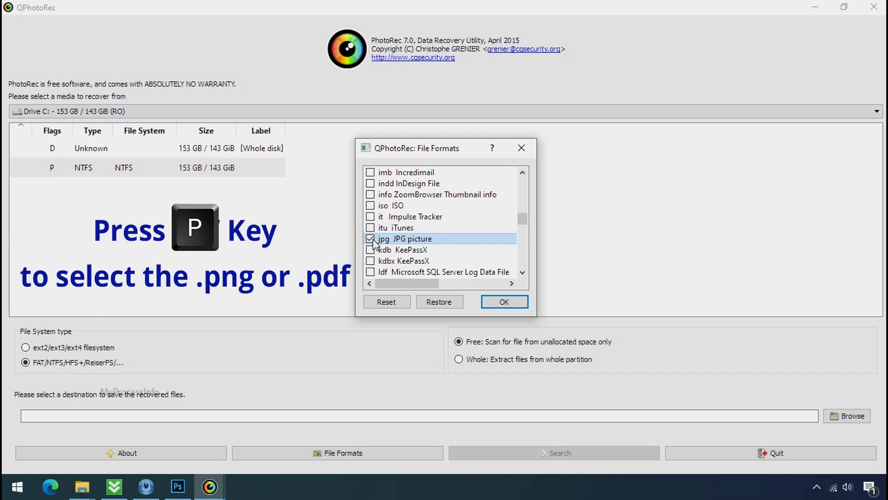
{"action": "key", "text": "p"}
{"action": "scroll", "coordinate": [407, 221], "scroll_direction": "down", "scroll_amount": 2}
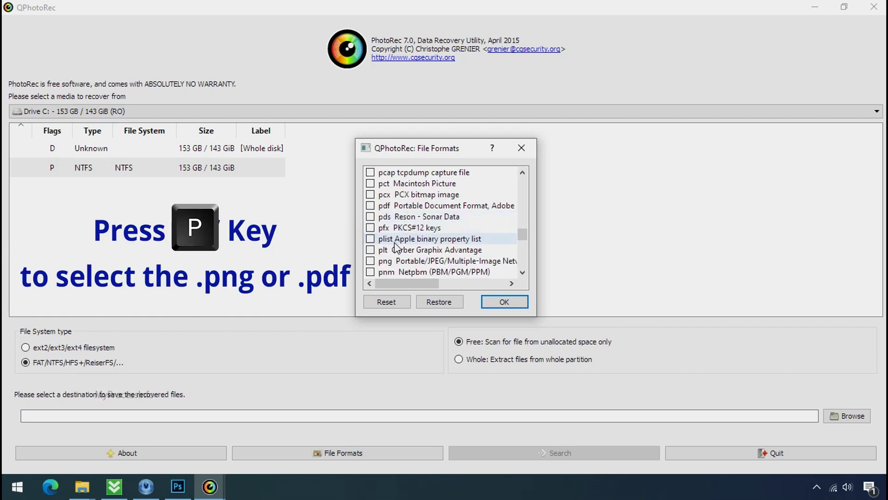
{"action": "left_click", "coordinate": [370, 260]}
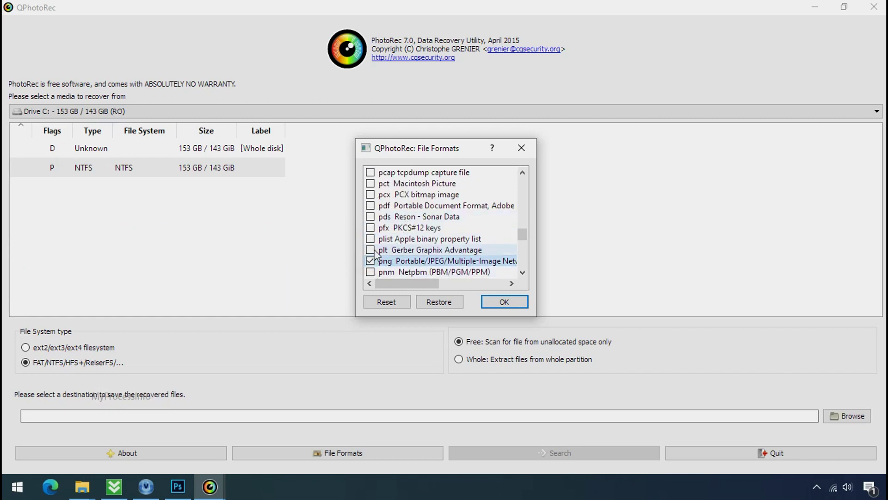
{"action": "left_click", "coordinate": [499, 302]}
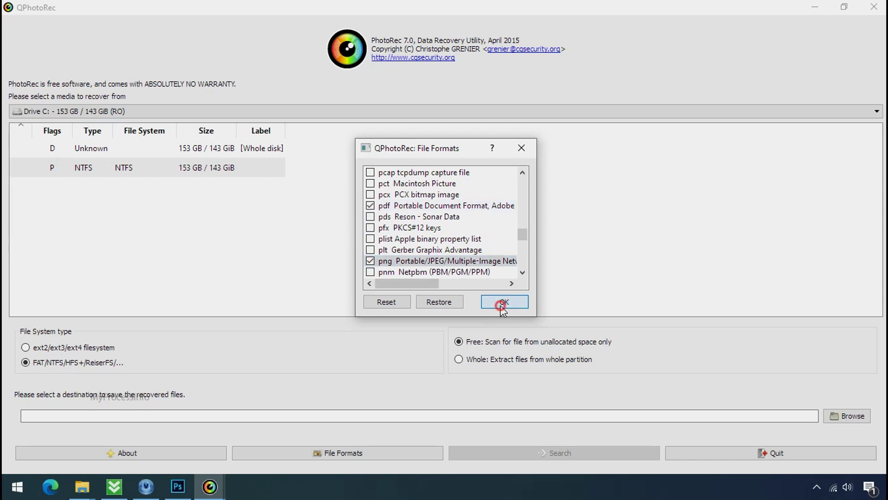
Create a new folder named Recovery on Softwares (G:) and select it as the destination
{"action": "left_click", "coordinate": [866, 419]}
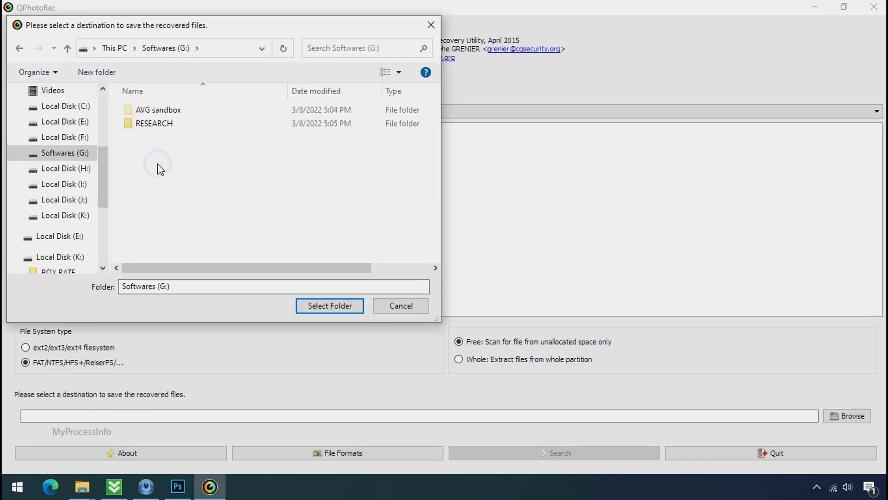
{"action": "right_click", "coordinate": [159, 166]}
{"action": "mouse_move", "coordinate": [278, 316]}
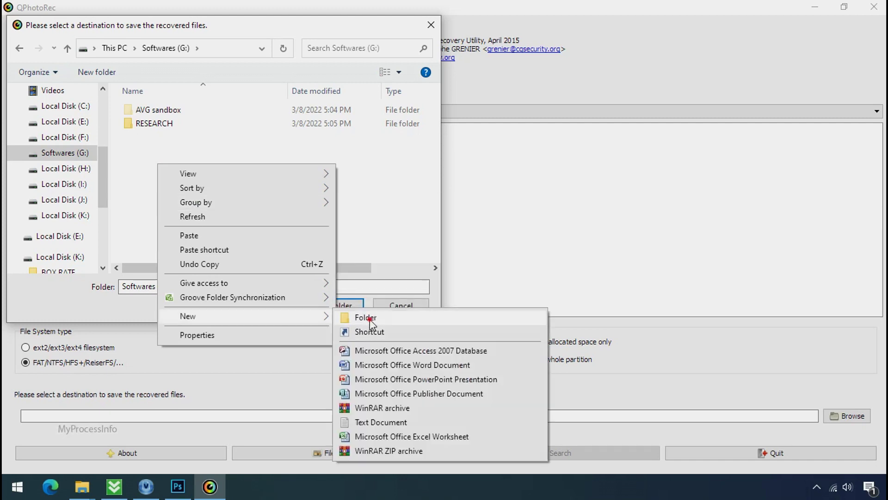
{"action": "left_click", "coordinate": [365, 317]}
{"action": "type", "text": "Recovery"}
{"action": "key", "text": "Return"}
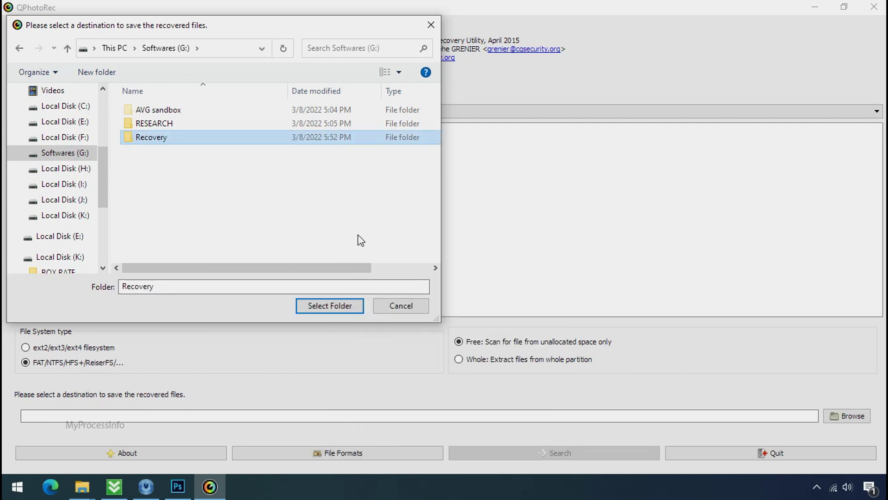
{"action": "left_click", "coordinate": [330, 309]}
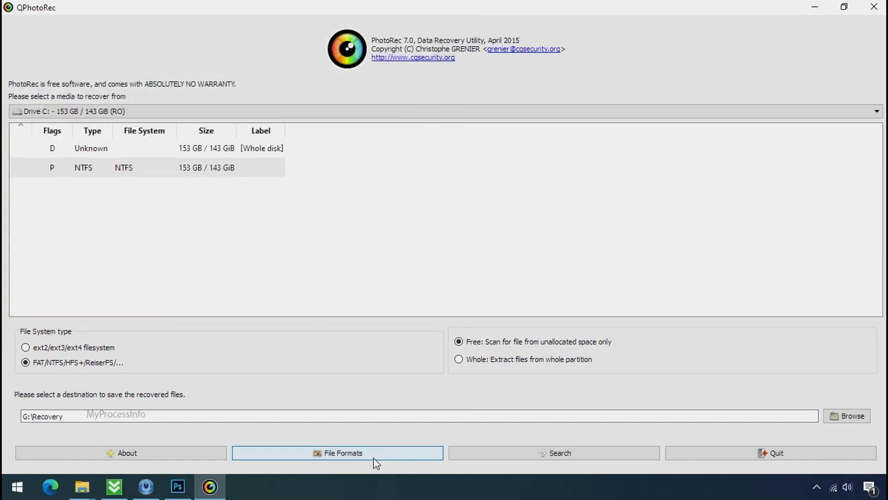
Start the Drive C: recovery scan, then restore the QPhotoRec window from full screen
{"action": "left_click", "coordinate": [559, 453]}
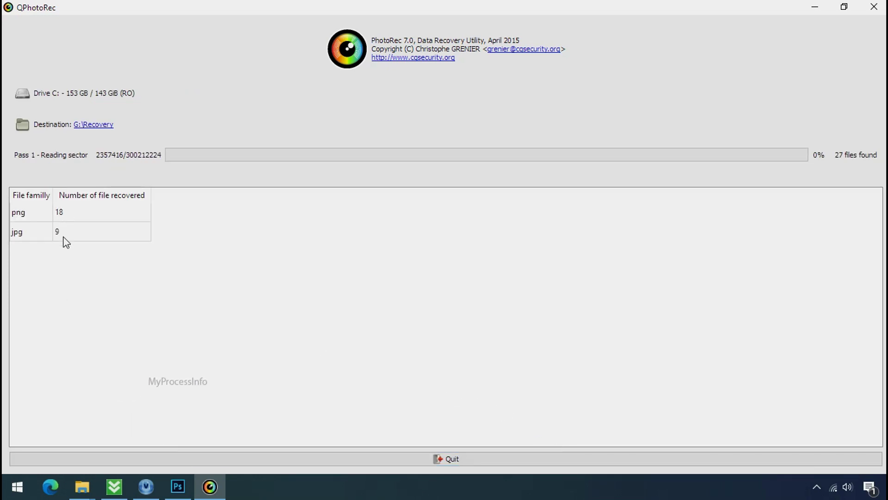
{"action": "left_click", "coordinate": [845, 6]}
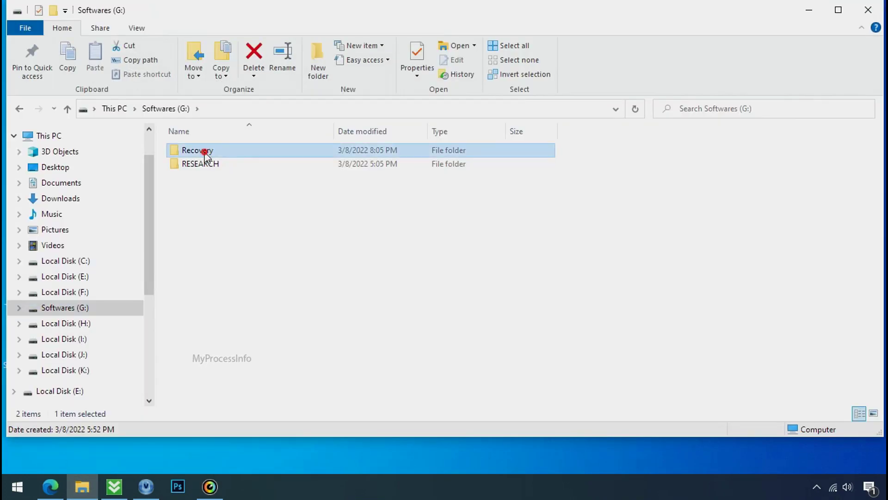
Open G:\Recovery\recup_dir.3 and browse the recovered png, jpg and PDF files
{"action": "double_click", "coordinate": [199, 149]}
{"action": "left_click", "coordinate": [207, 162]}
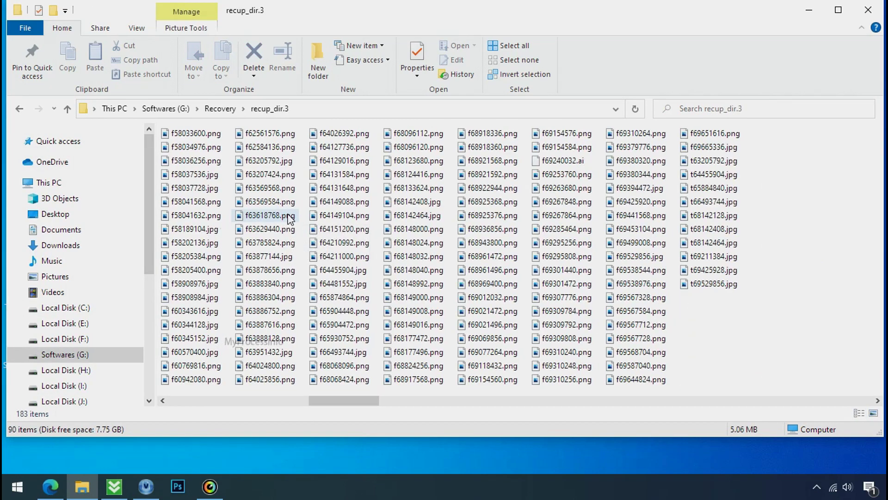
{"action": "scroll", "coordinate": [290, 219], "scroll_direction": "right", "scroll_amount": 3}
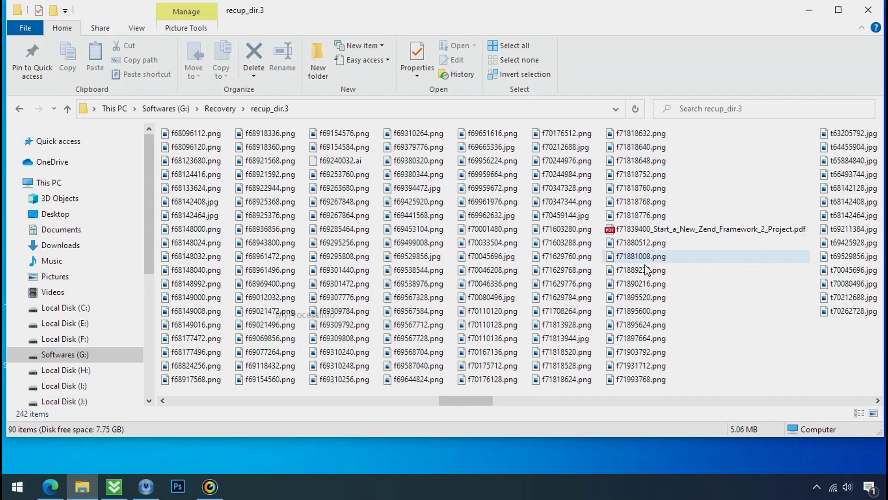
{"action": "scroll", "coordinate": [643, 282], "scroll_direction": "right", "scroll_amount": 3}
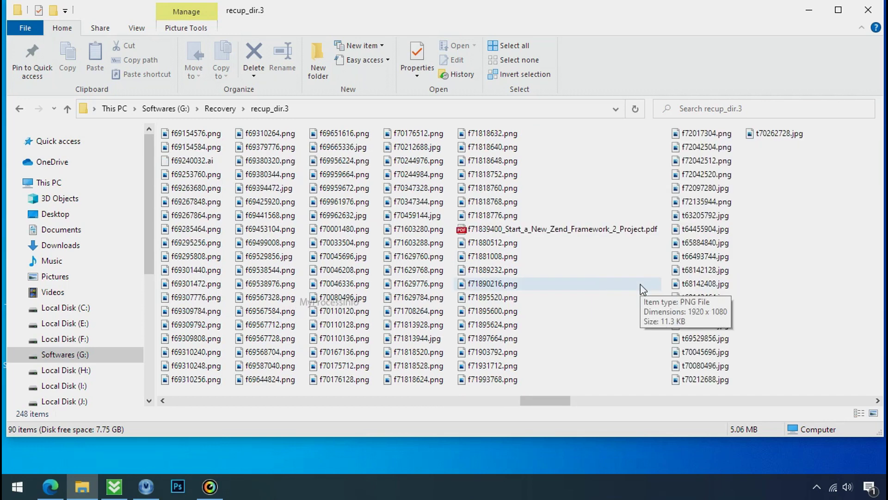
{"action": "scroll", "coordinate": [642, 289], "scroll_direction": "right", "scroll_amount": 1}
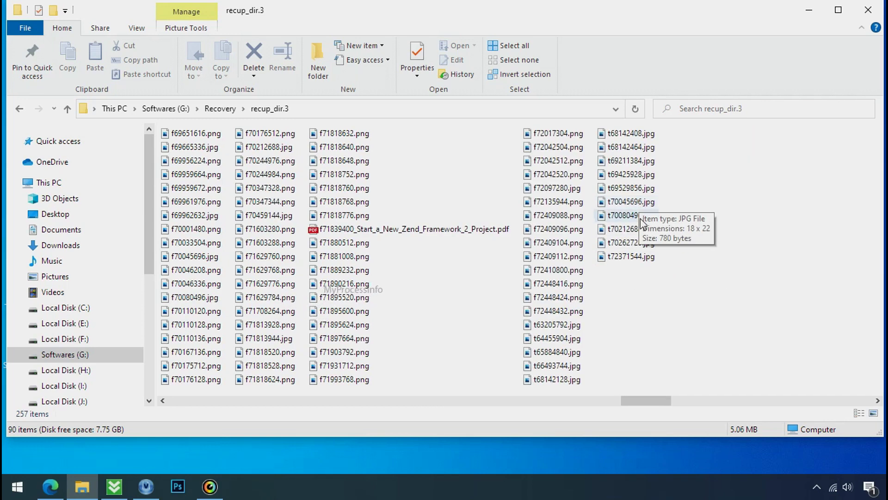
{"action": "scroll", "coordinate": [634, 306], "scroll_direction": "right", "scroll_amount": 3}
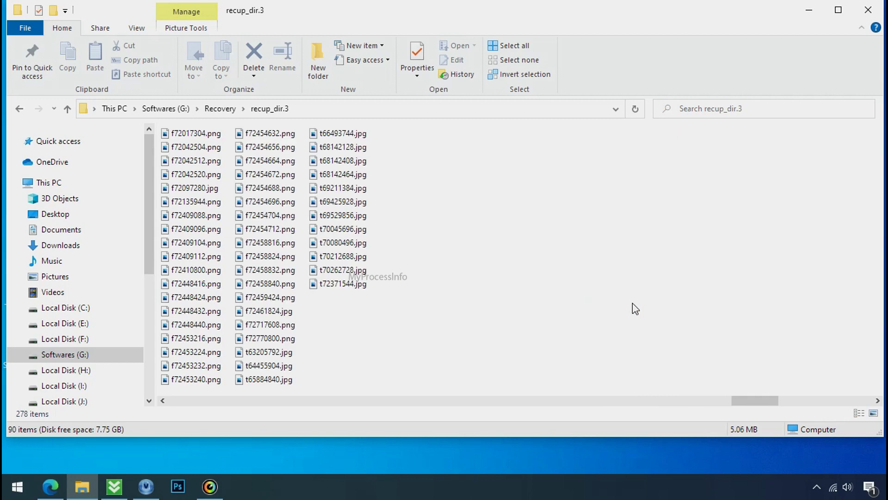